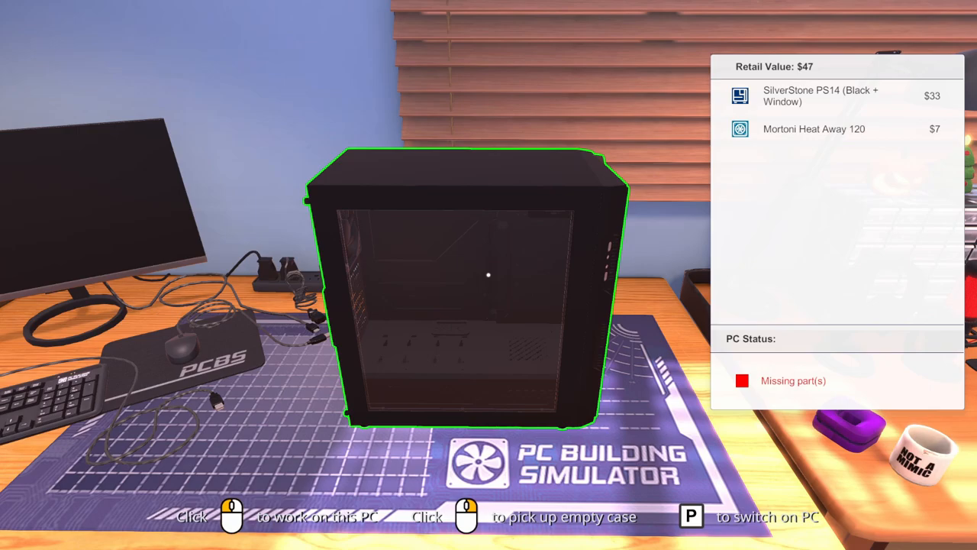
Remove the glass side panel and then the opposite panel from the SilverStone PS14 case.
click(487, 275)
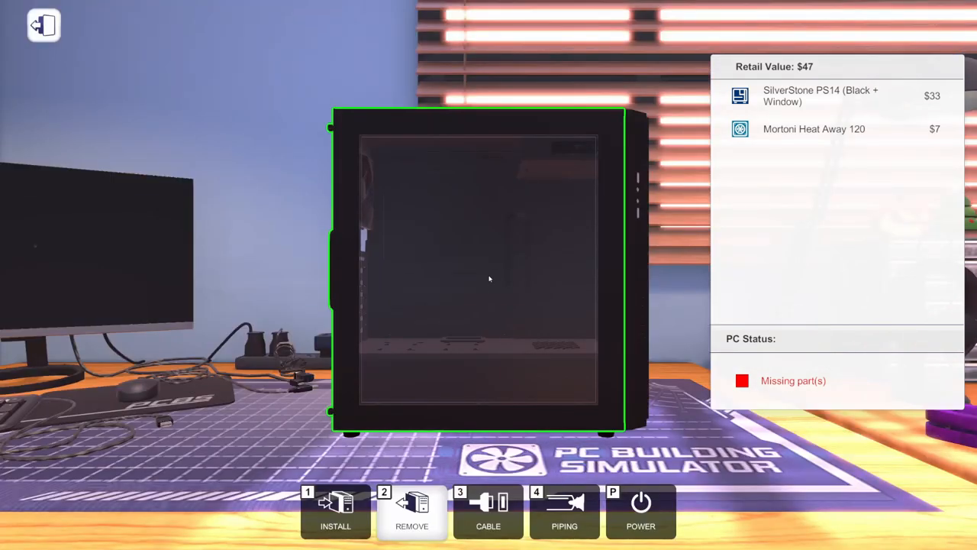
click(495, 308)
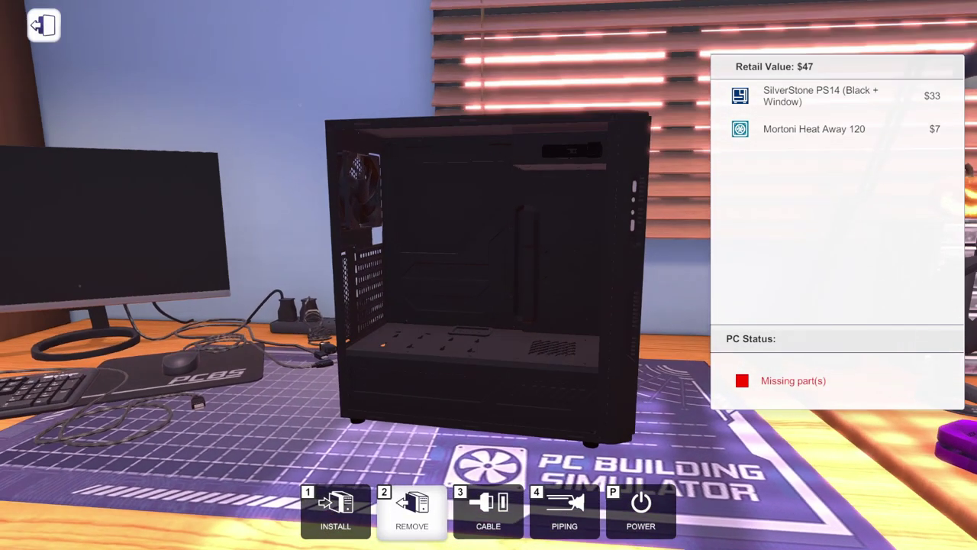
right_click(489, 275)
click(529, 346)
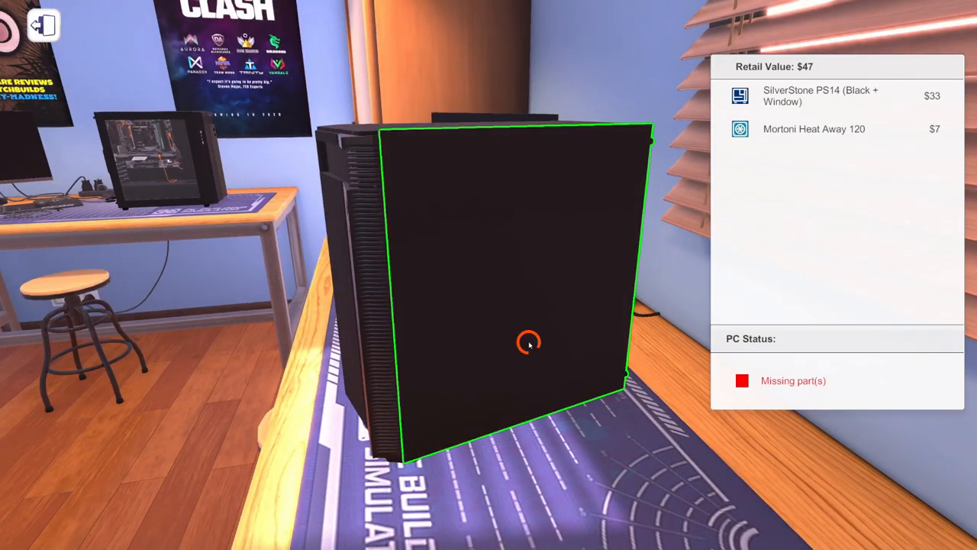
drag(489, 305, 305, 305)
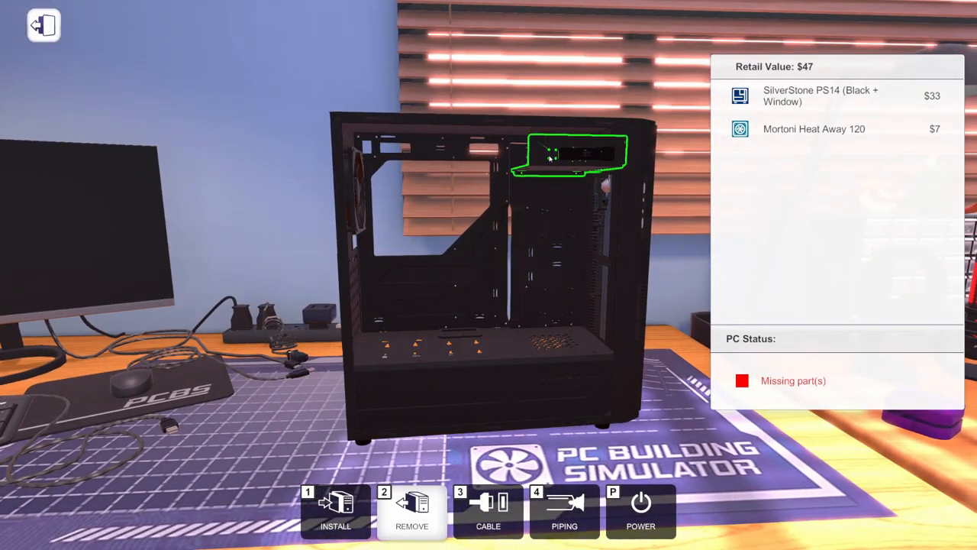
Orbit around the opened case and return it to a side view.
click(548, 159)
drag(549, 158, 382, 191)
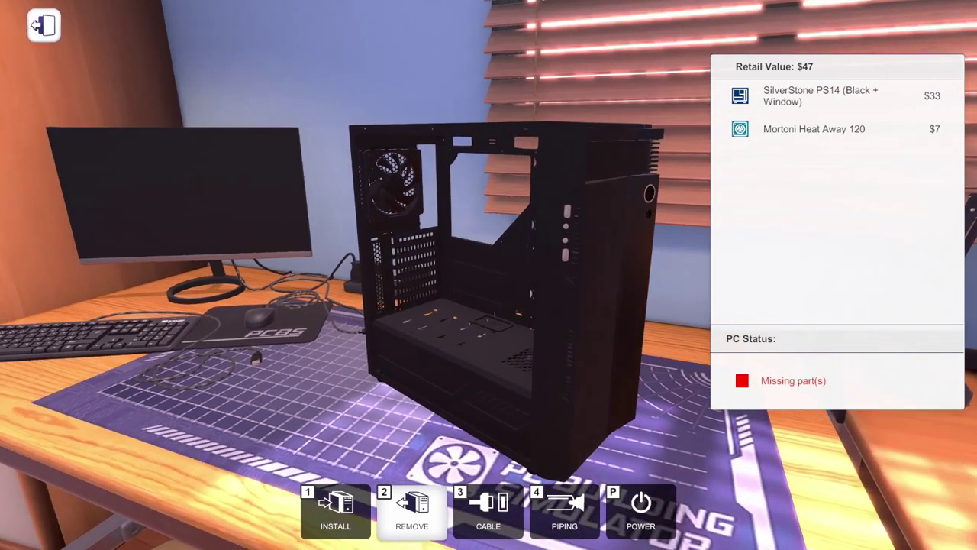
drag(489, 268, 382, 267)
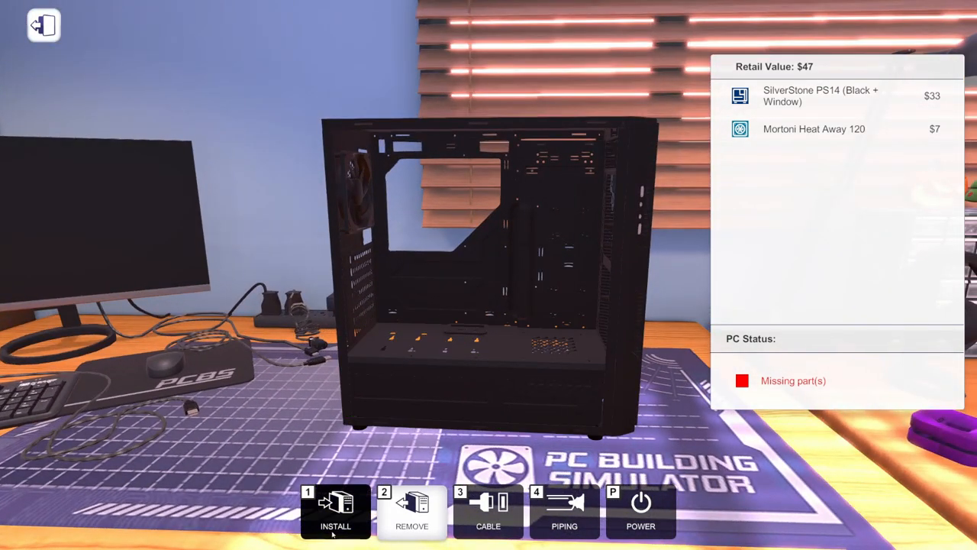
Browse the Motherboards inventory and start a name search for the ASRock Z390.
click(335, 510)
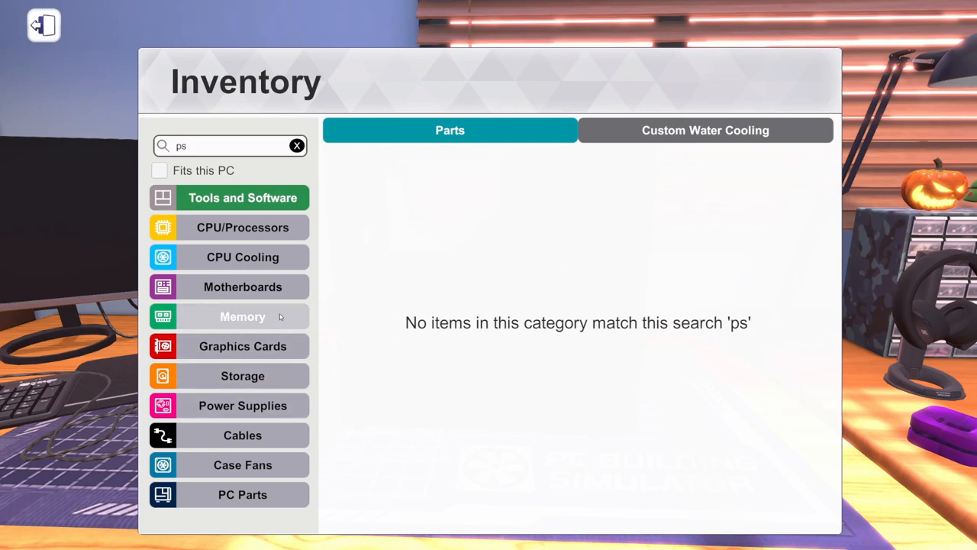
click(259, 290)
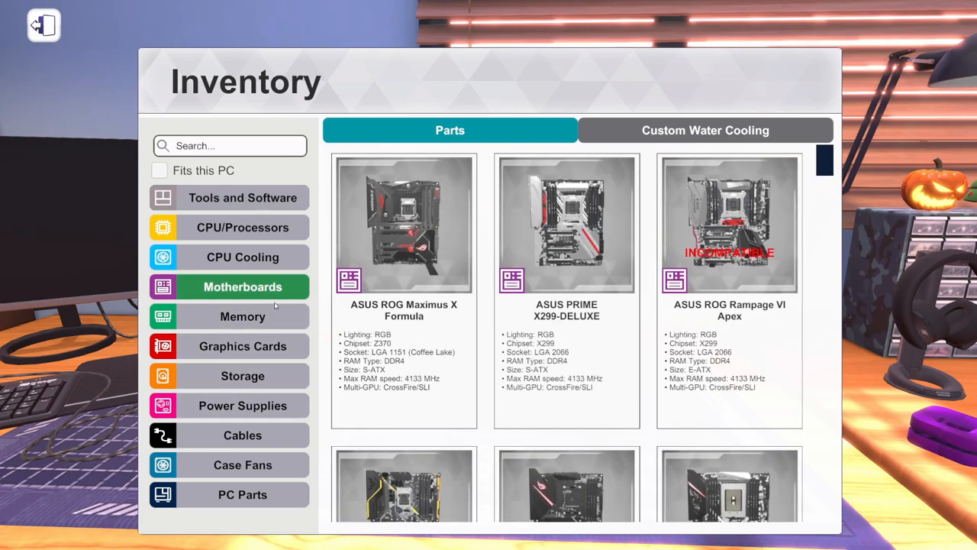
click(241, 148)
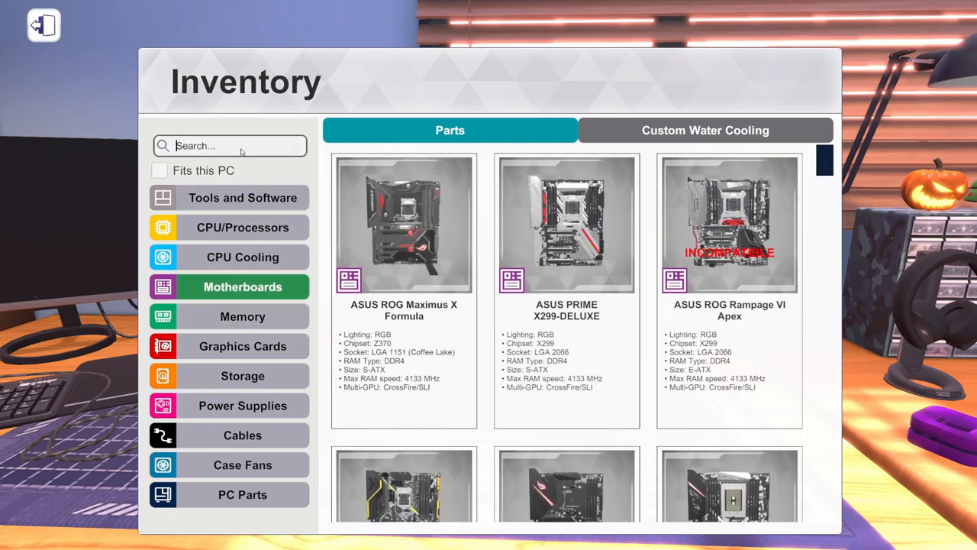
text(as)
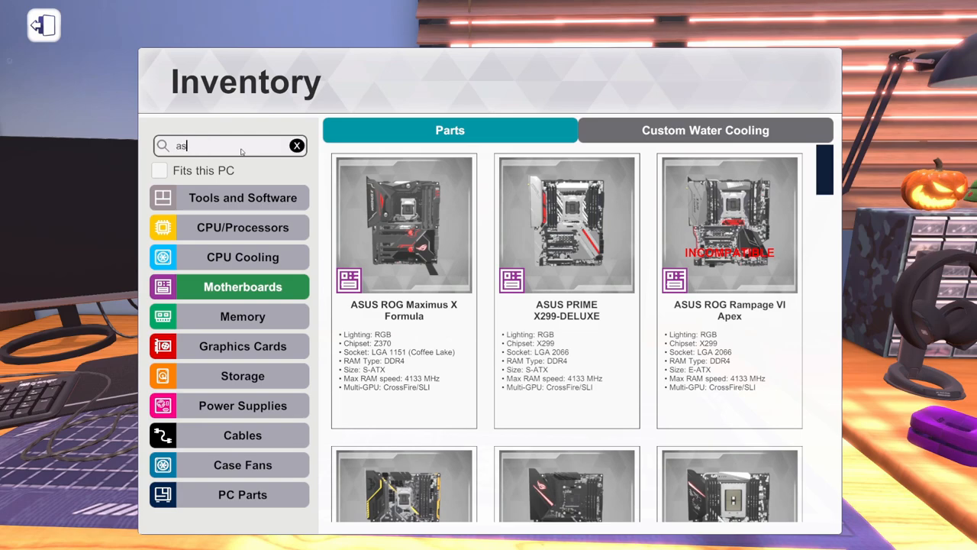
text(rock )
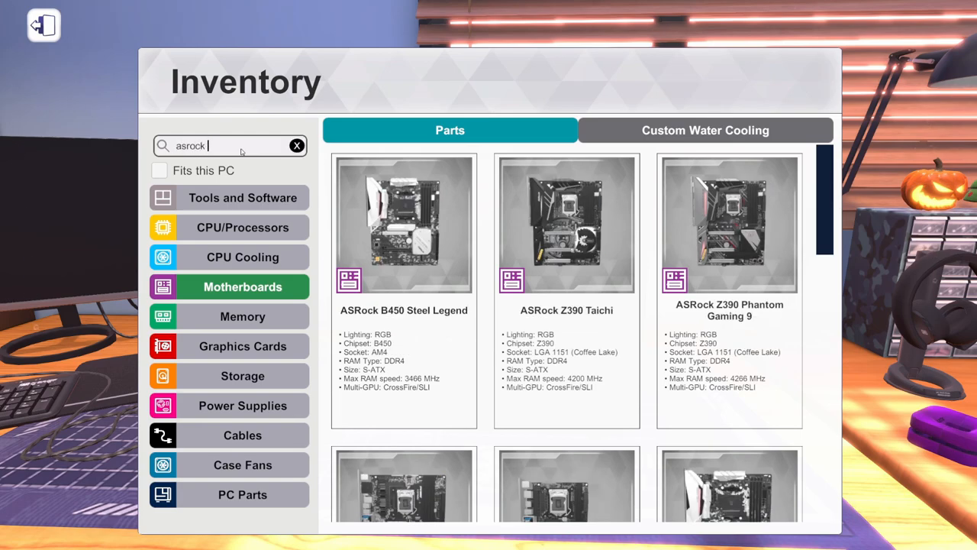
text(z3)
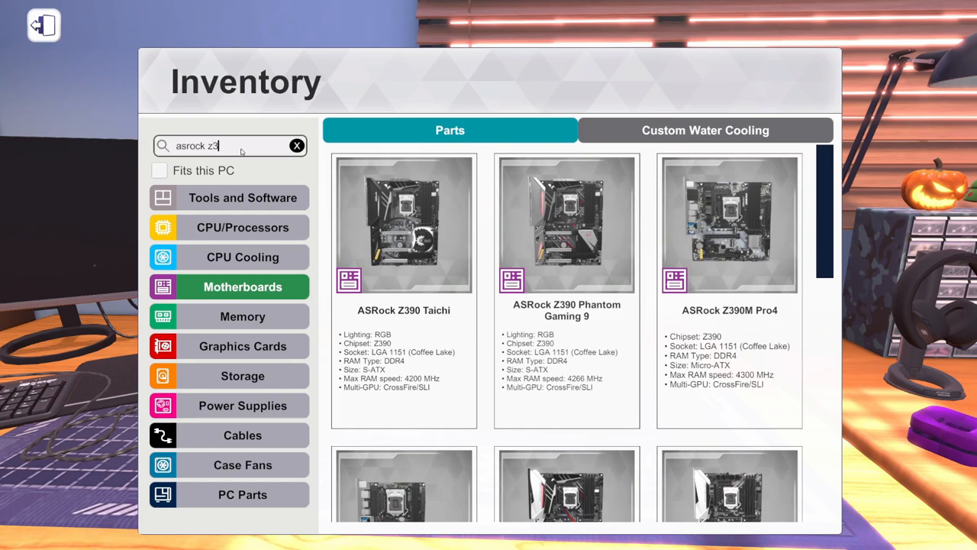
text(90)
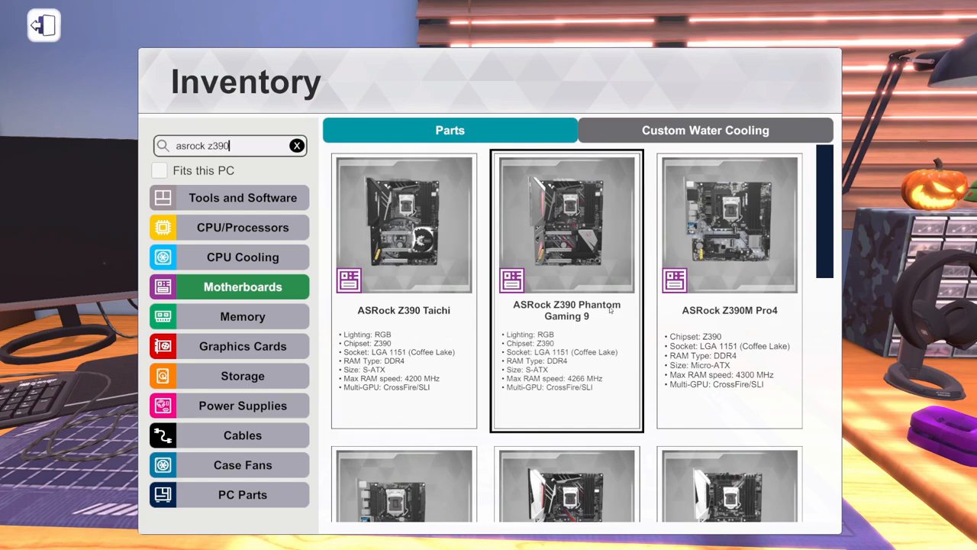
scroll(696, 374, down, 1)
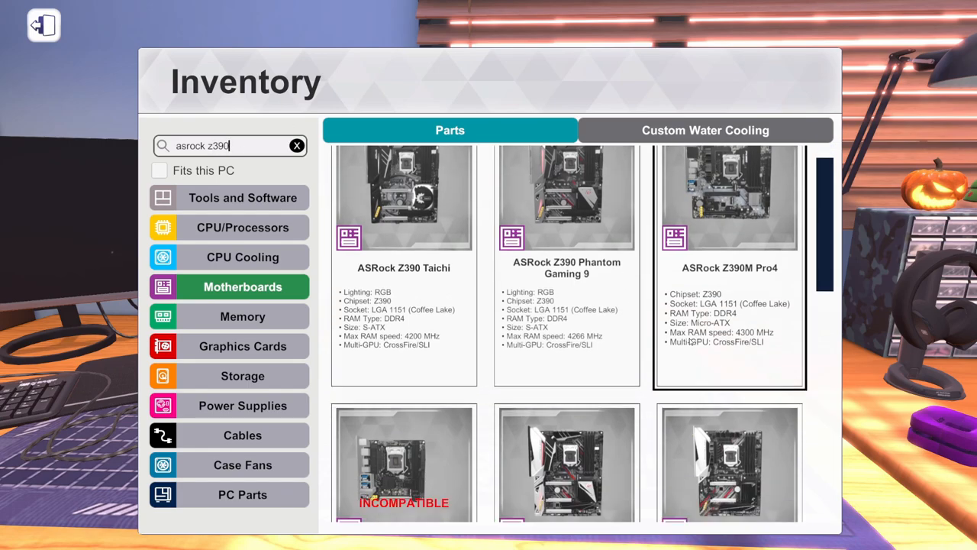
scroll(689, 336, down, 1)
scroll(689, 328, up, 1)
scroll(748, 278, up, 1)
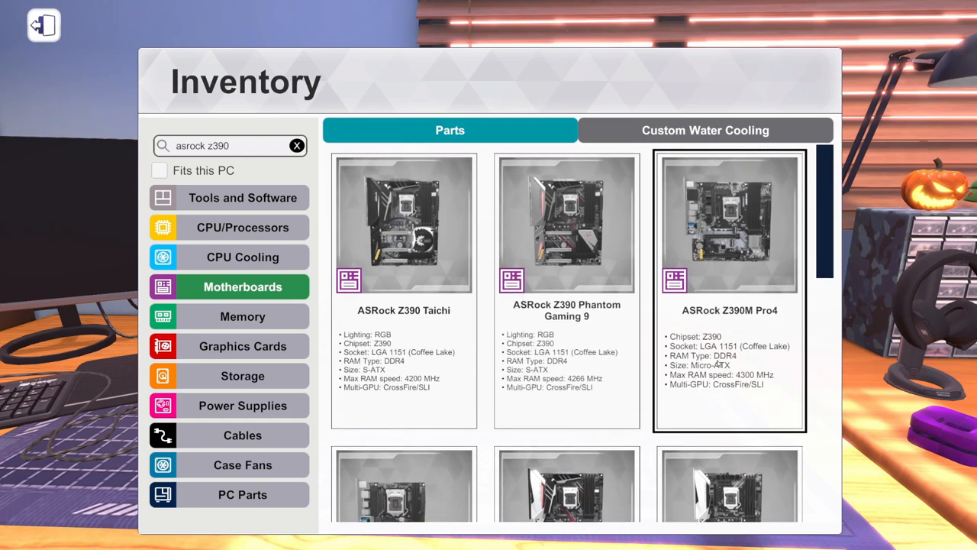
scroll(715, 305, down, 3)
scroll(715, 352, down, 2)
scroll(715, 351, down, 2)
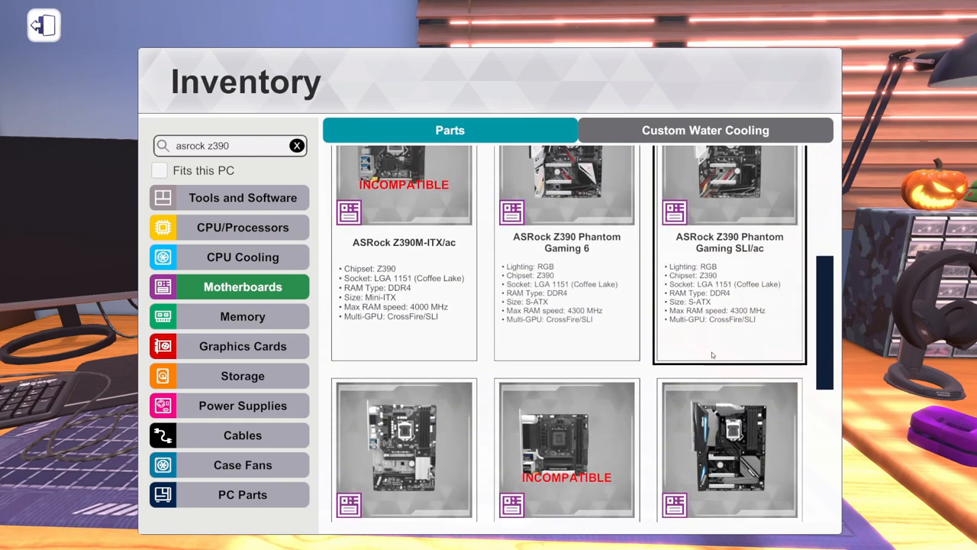
scroll(715, 351, down, 1)
scroll(534, 366, down, 2)
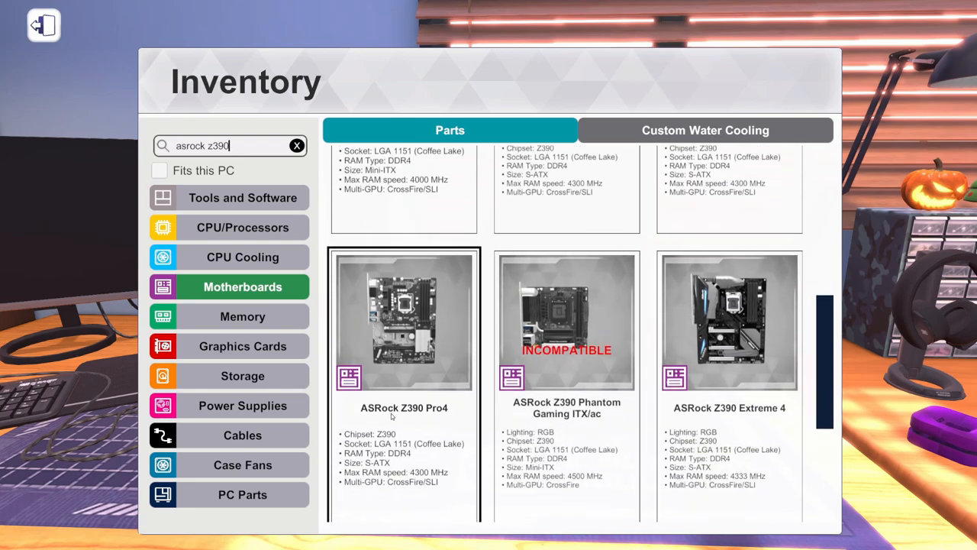
scroll(423, 396, down, 2)
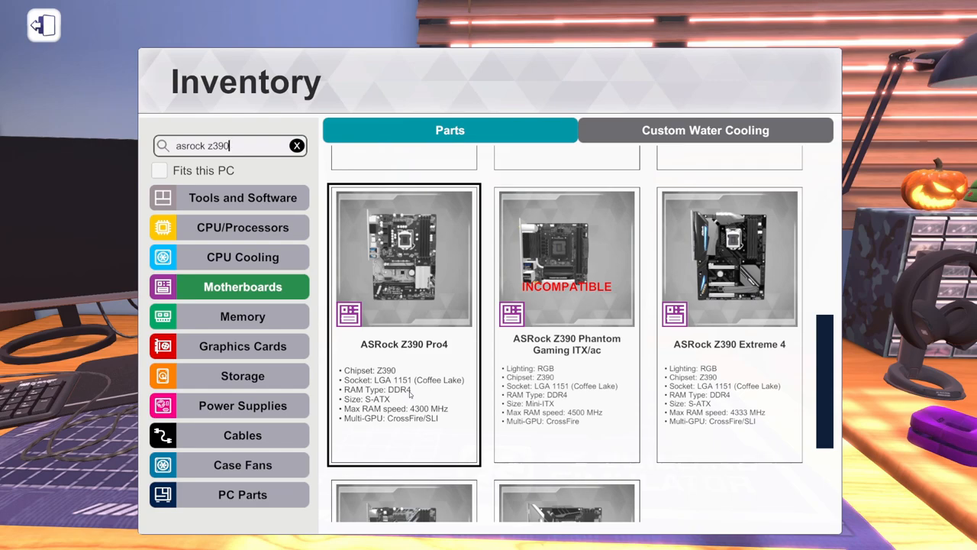
Take the Mortoni case fan out of the case in Remove mode.
click(410, 393)
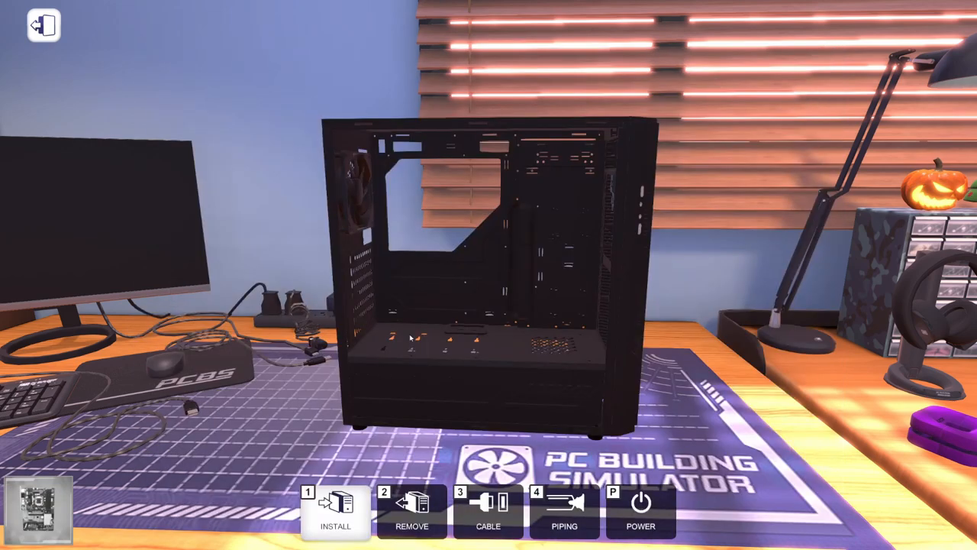
key(2)
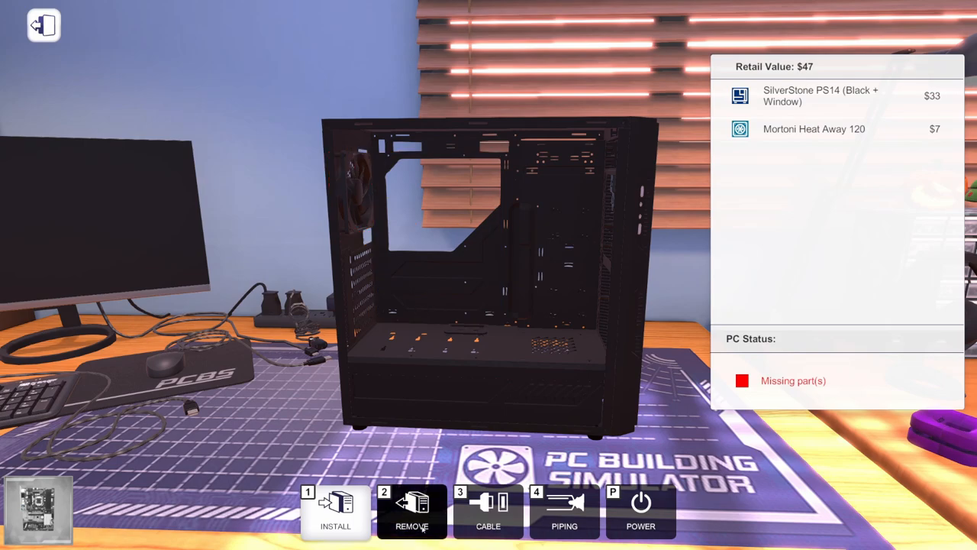
click(353, 198)
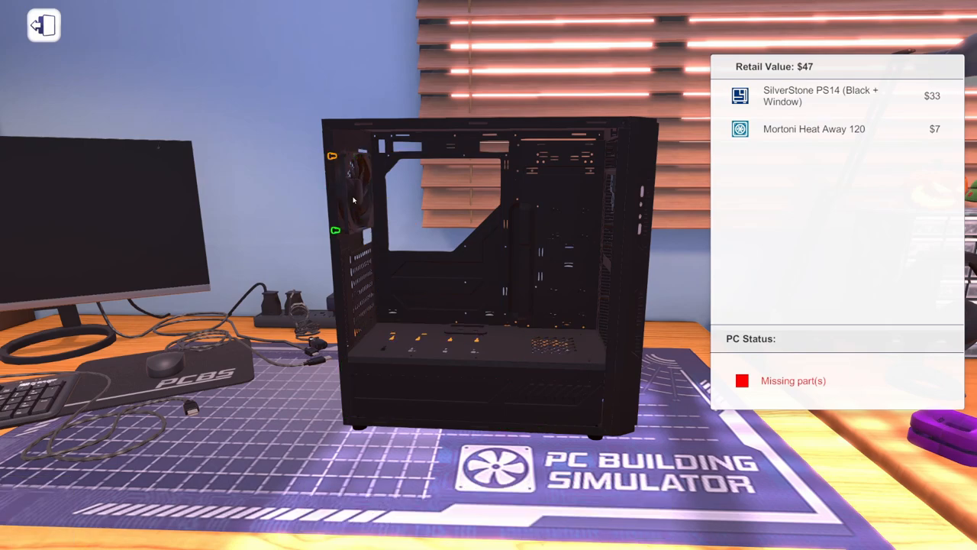
click(354, 199)
Mount the ASRock Z390 Pro4 motherboard into the case.
click(336, 511)
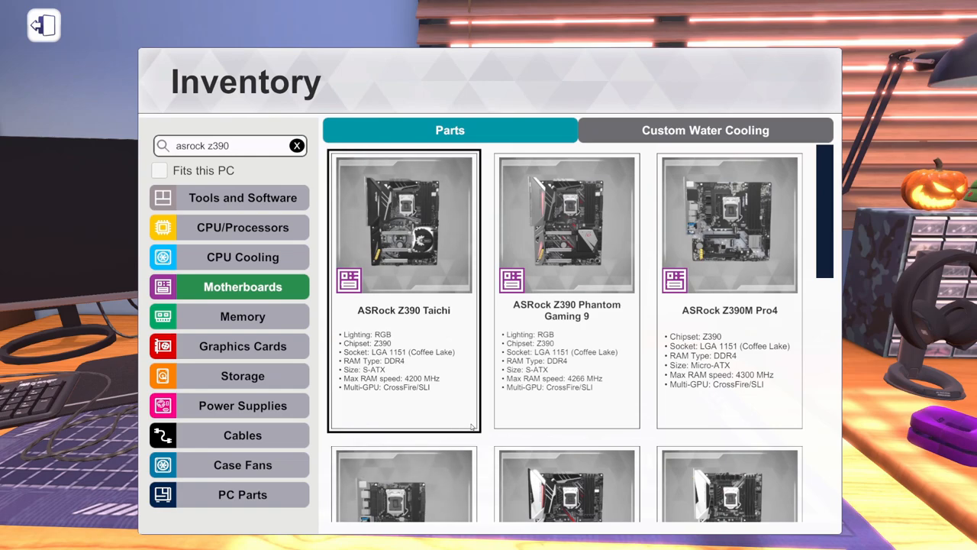
scroll(404, 458, down, 3)
scroll(412, 450, down, 3)
scroll(420, 443, down, 2)
click(428, 442)
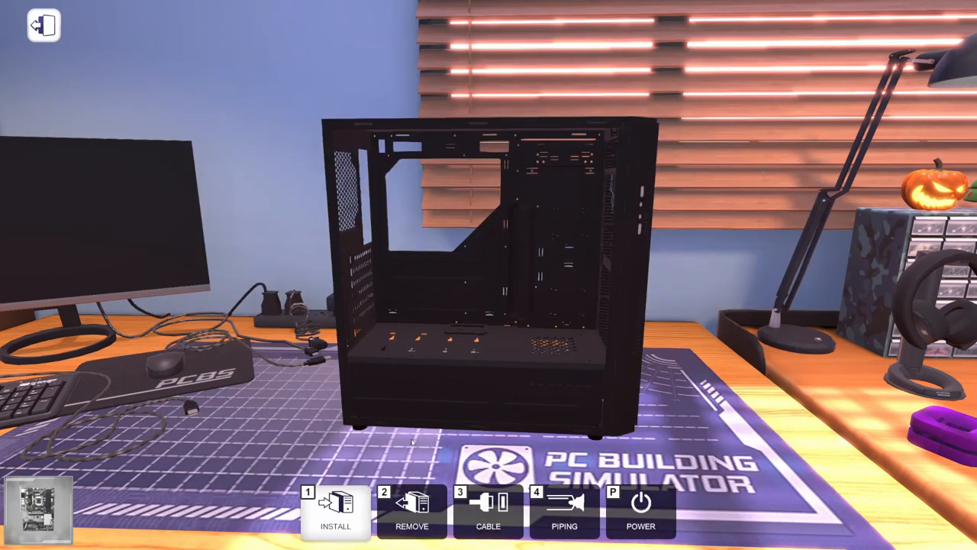
click(444, 299)
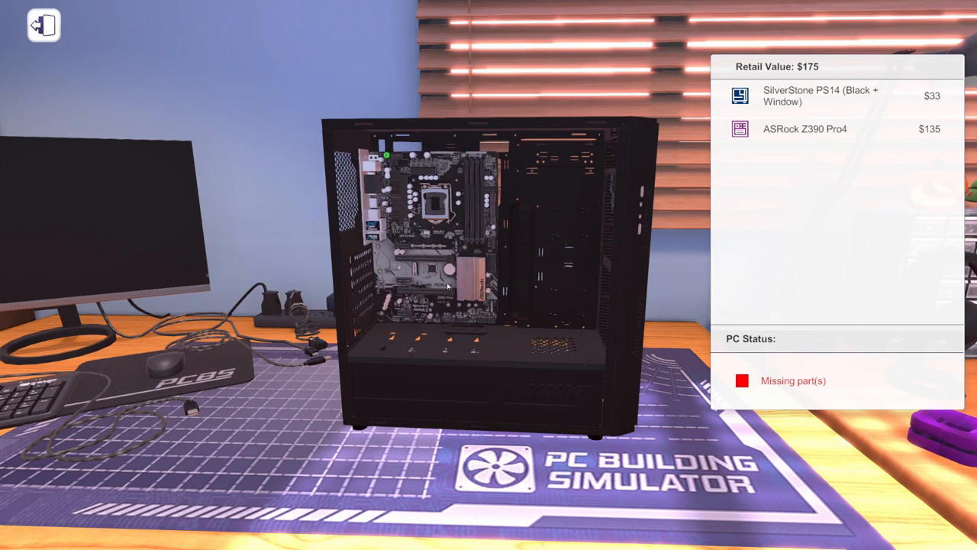
Find the Mortoni Heat Away 120 under Case Fans and mount it in the case.
right_click(447, 286)
click(336, 516)
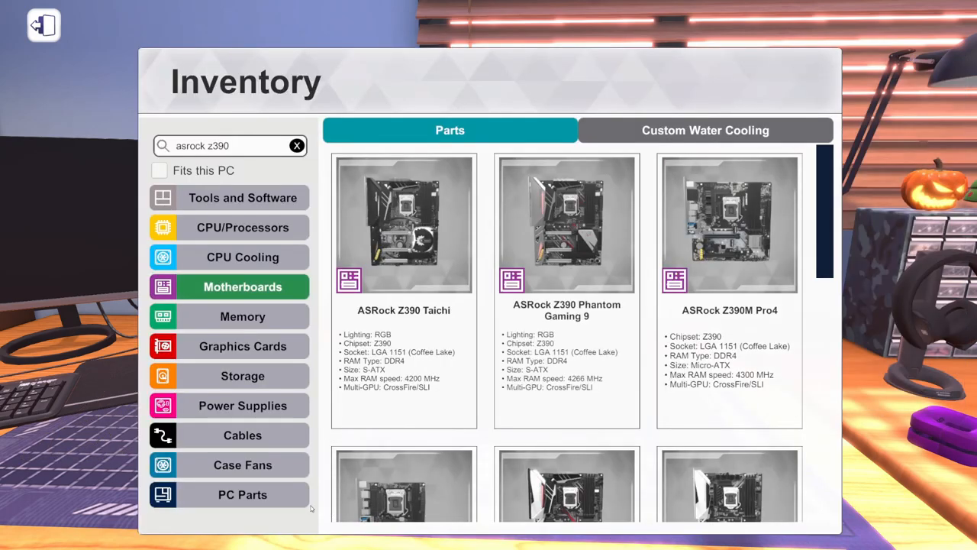
click(243, 464)
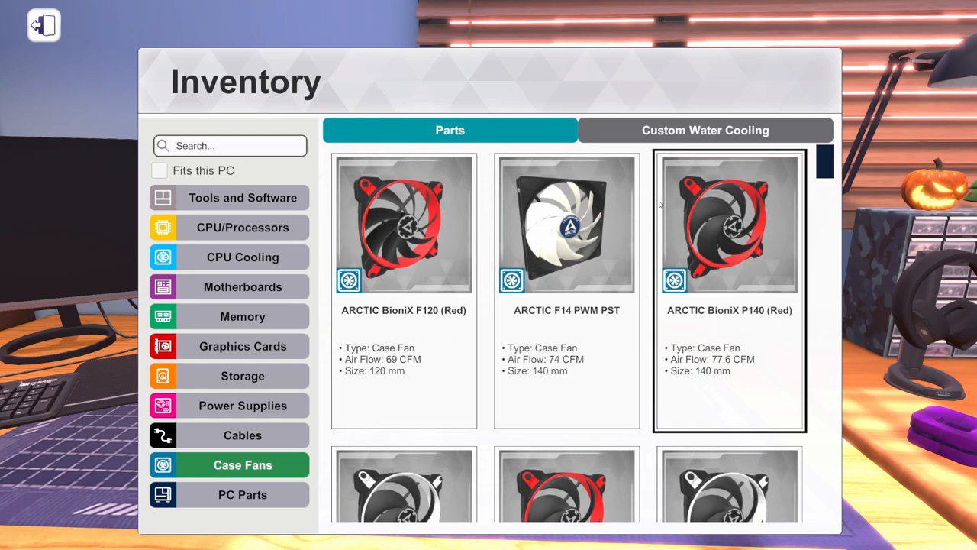
click(241, 145)
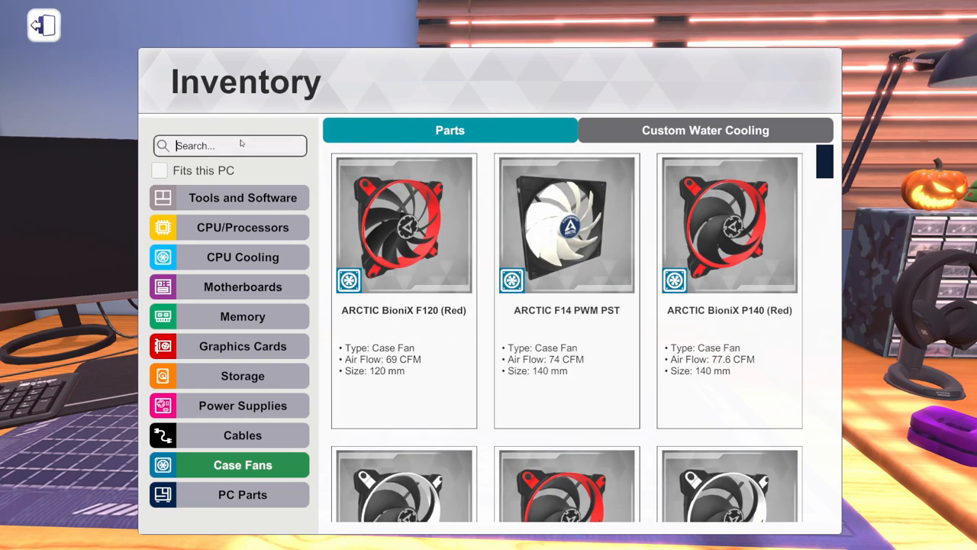
text(mor)
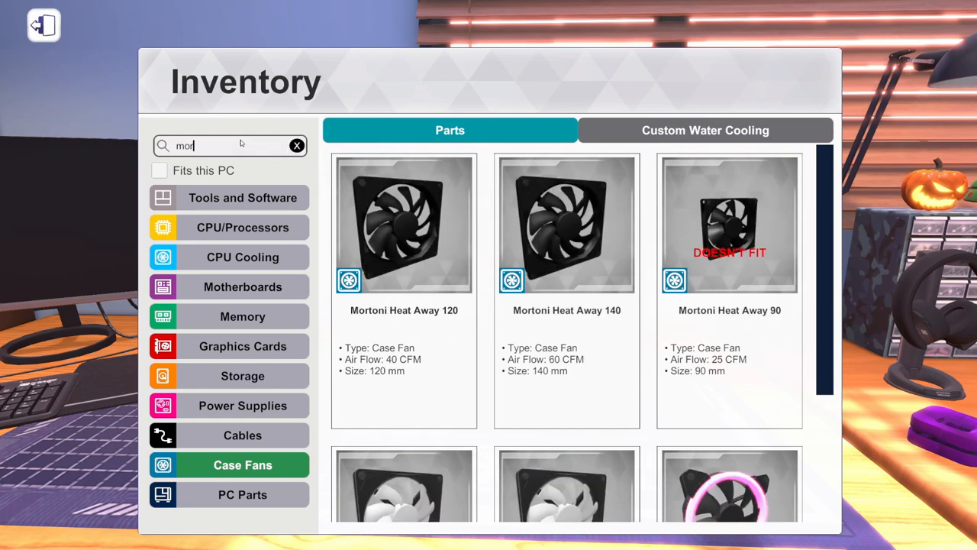
click(399, 290)
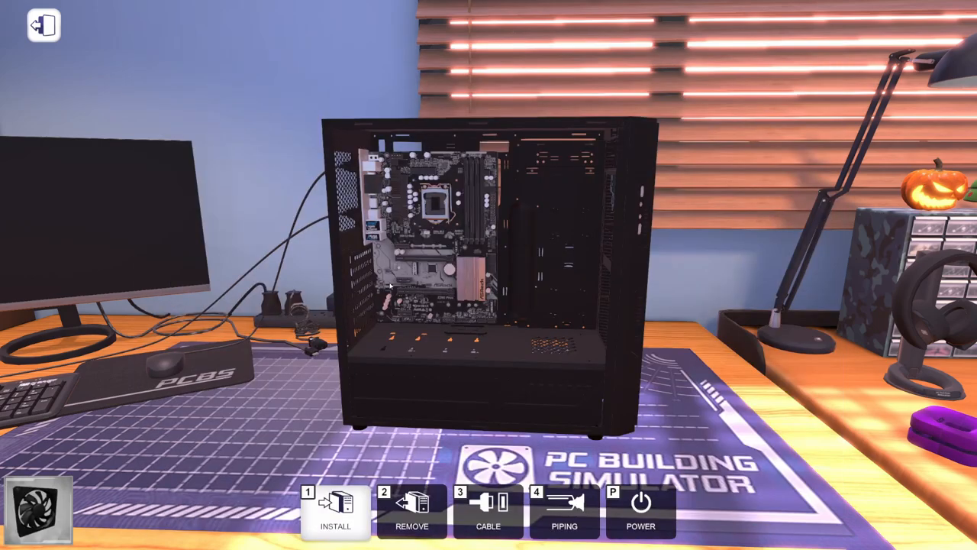
click(348, 197)
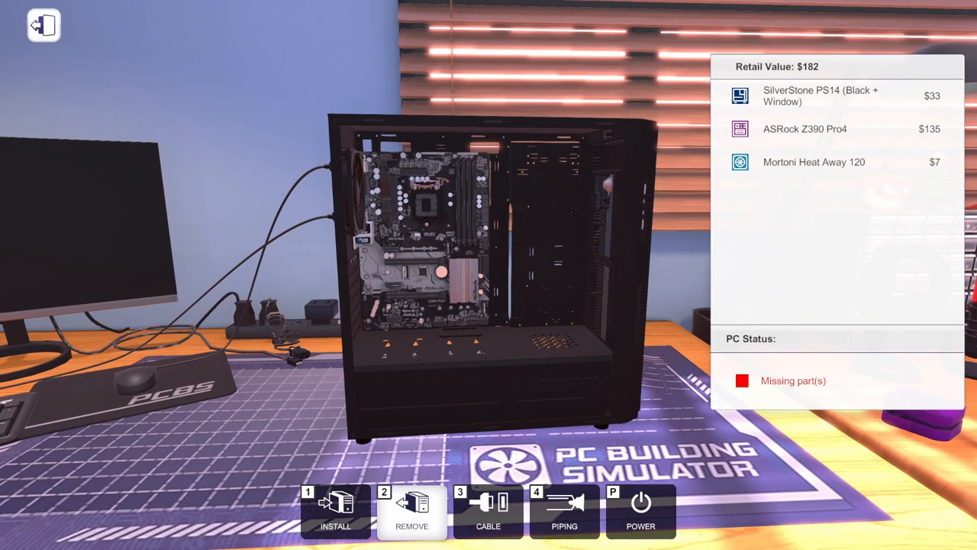
Filter processors to ones that fit and seat the Intel Core i5-8600K in the socket.
key(1)
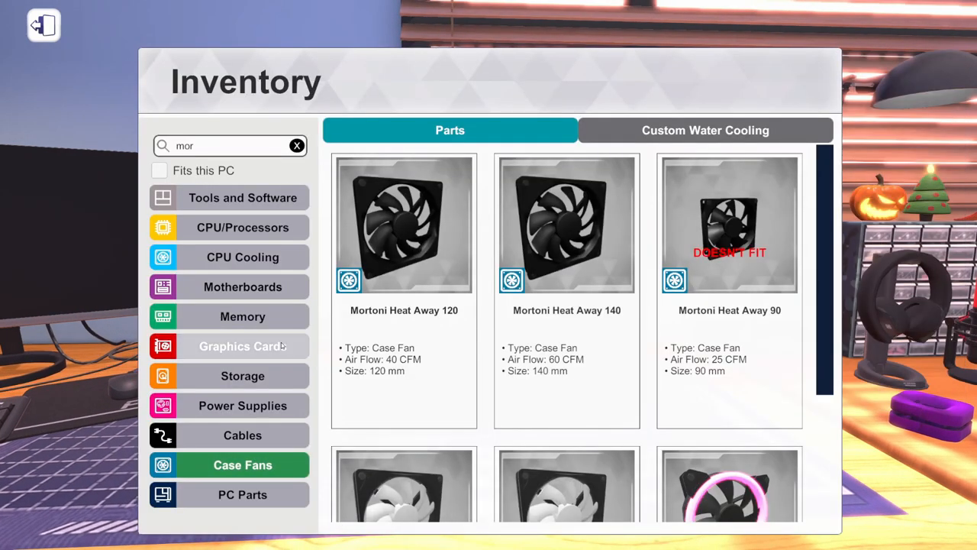
click(263, 228)
click(159, 170)
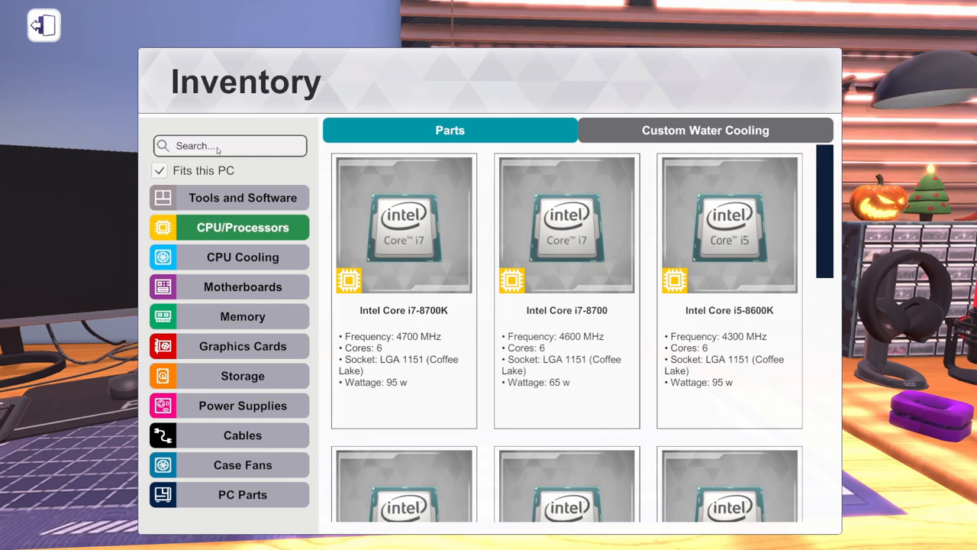
text(860)
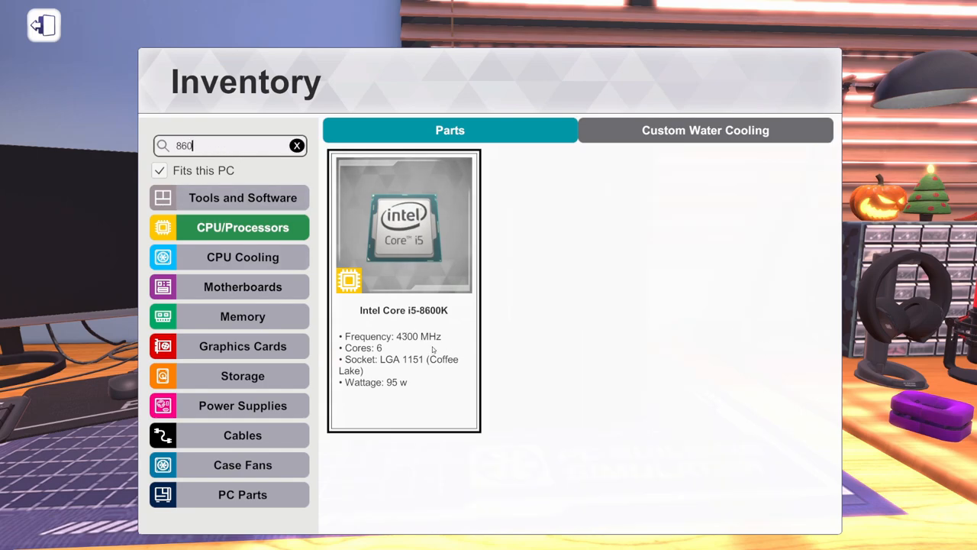
click(405, 276)
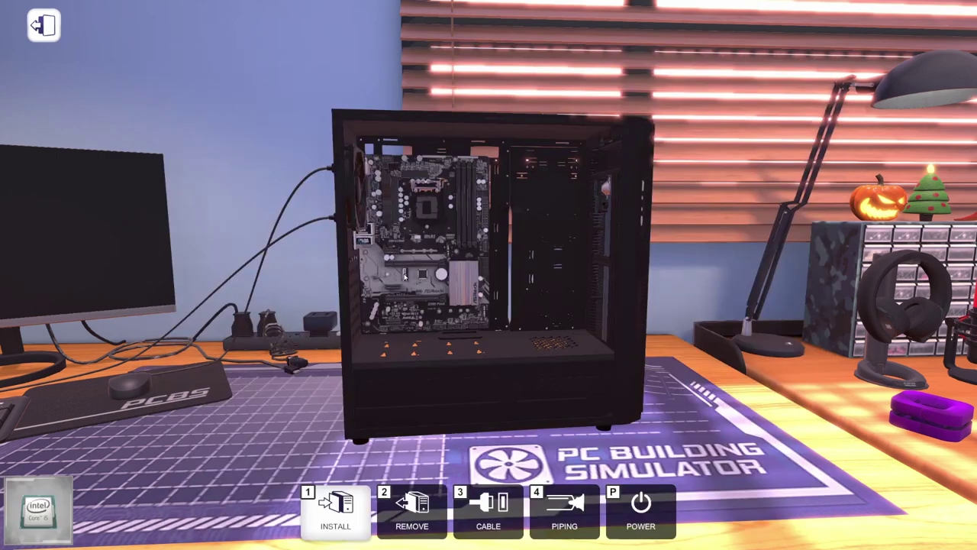
click(426, 207)
Toggle between Install and Remove modes and orbit the view around the case.
key(2)
key(1)
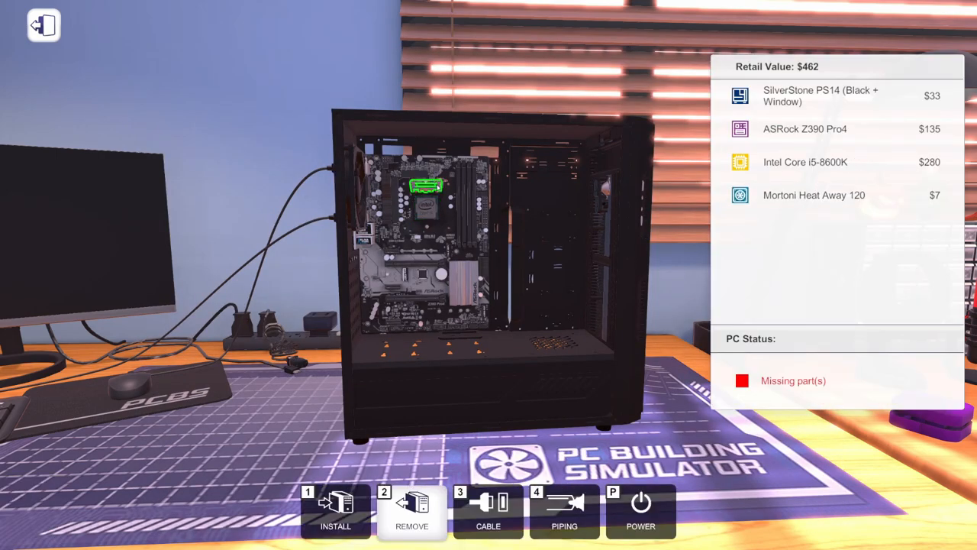
key(2)
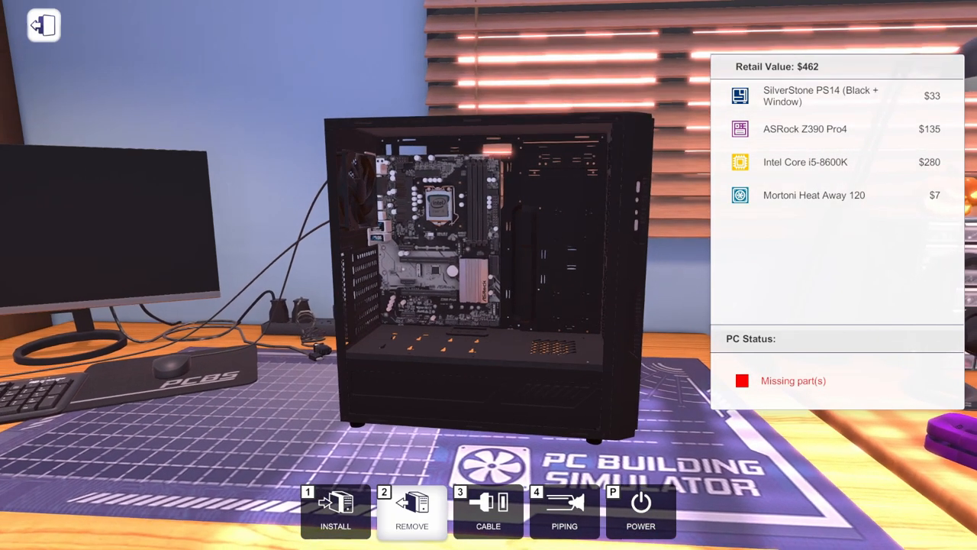
drag(491, 299, 469, 307)
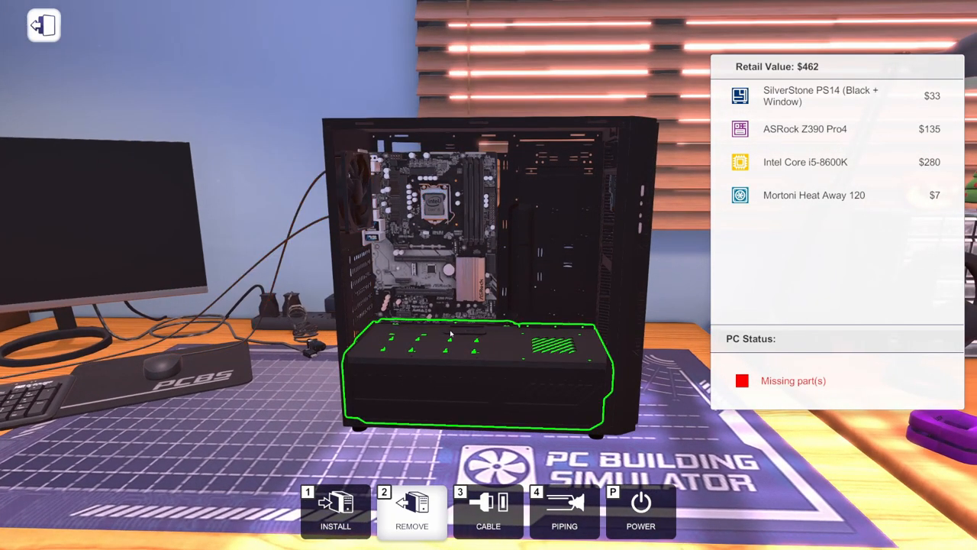
Install the ADATA Premier Series 8 GB 2133 MHz stick into a motherboard RAM slot.
click(336, 510)
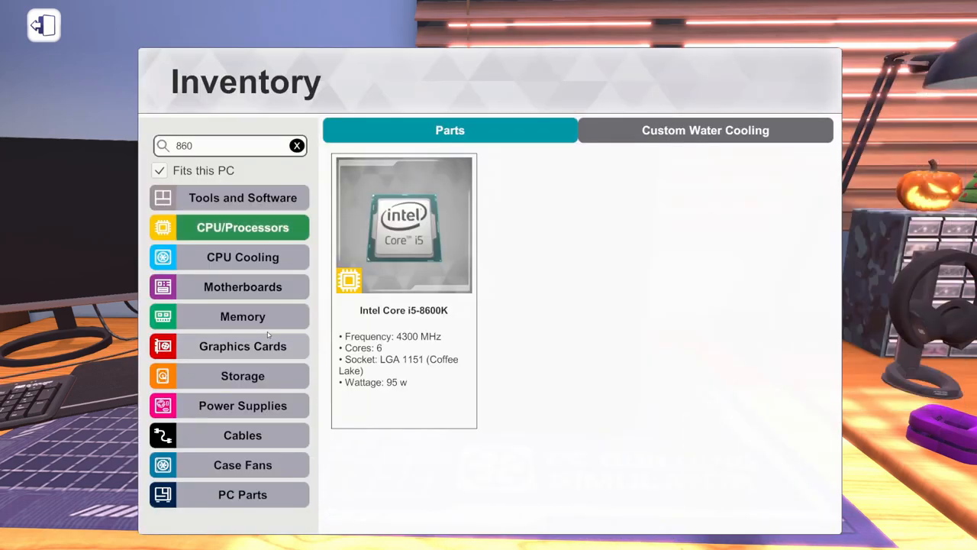
click(243, 316)
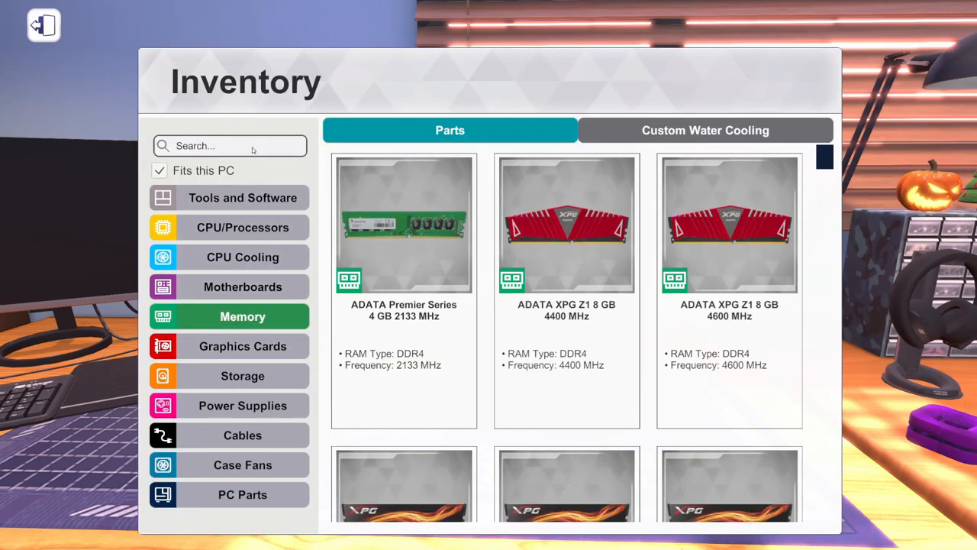
text(2133)
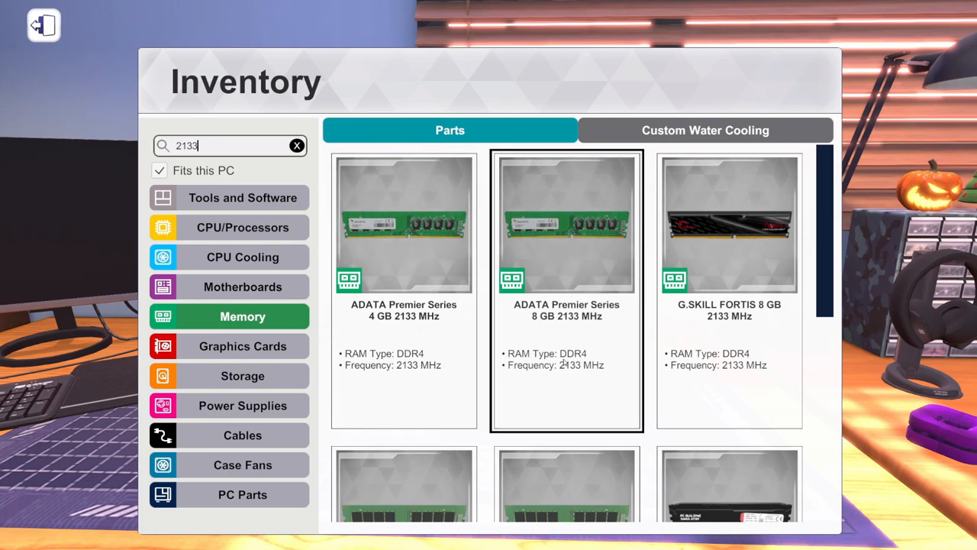
click(567, 290)
click(469, 202)
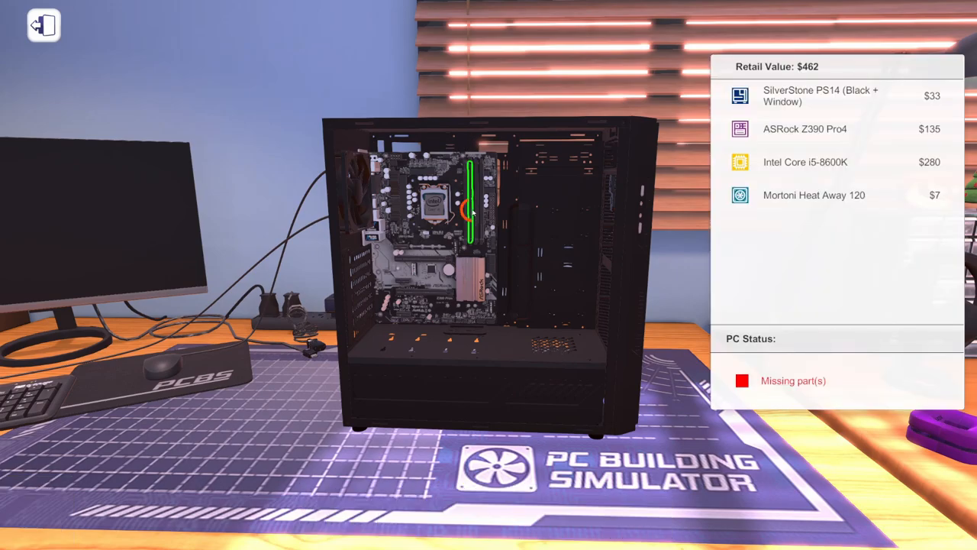
Orbit around the case and rotate back to face it.
drag(509, 326, 381, 321)
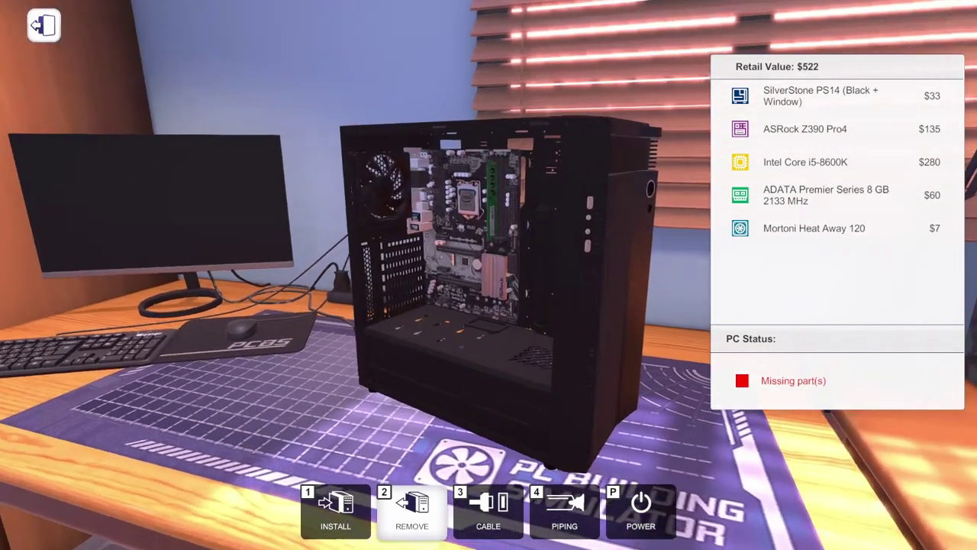
drag(489, 305, 534, 306)
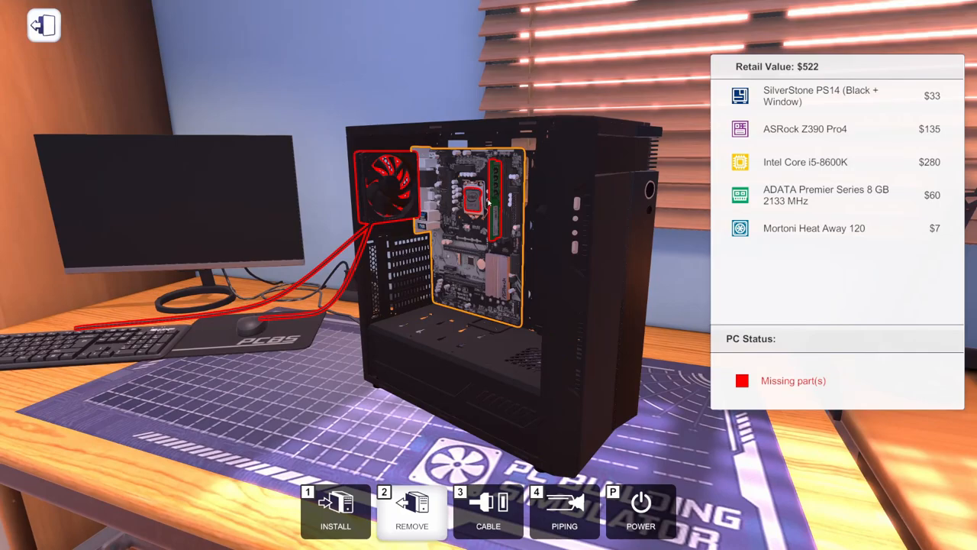
drag(458, 306, 504, 306)
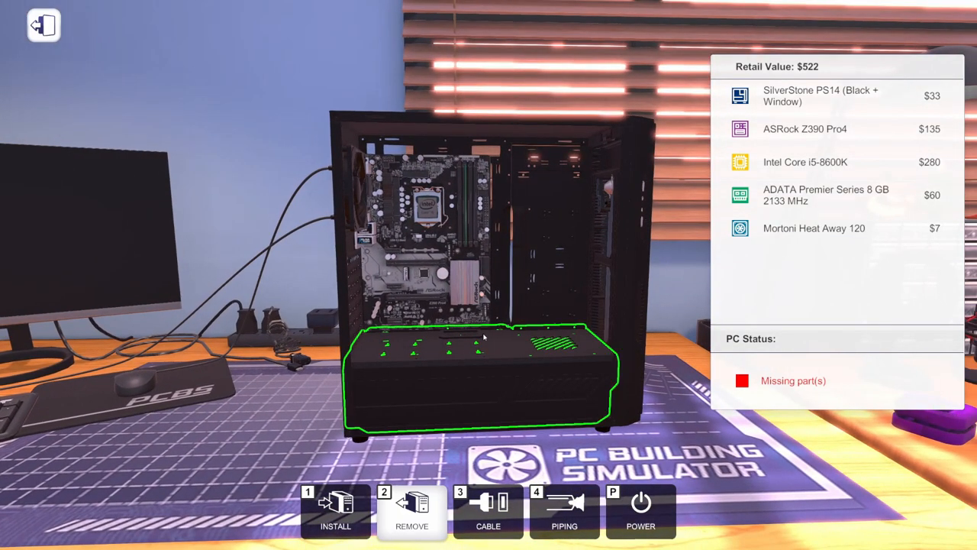
Take Thermal Paste from Tools and Software and apply it to the i5-8600K.
click(336, 510)
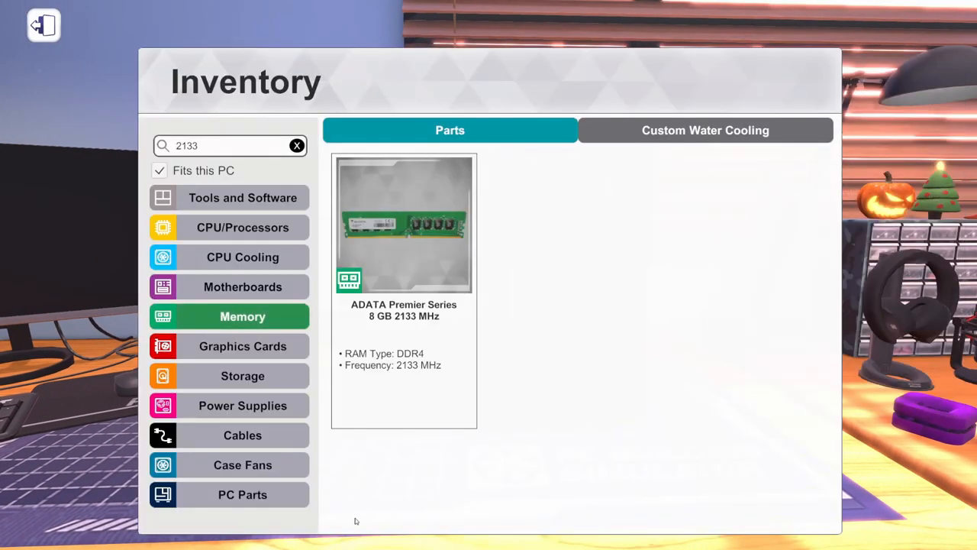
click(243, 198)
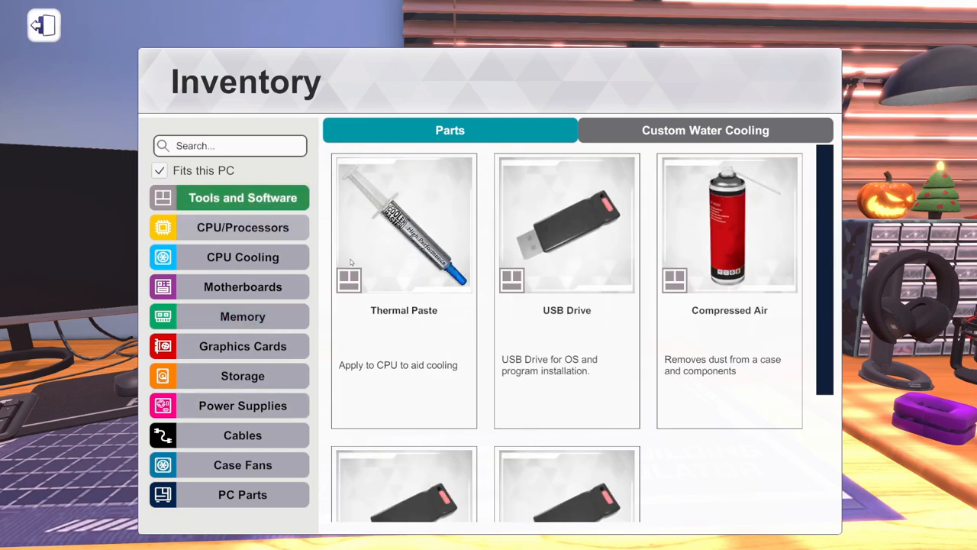
click(404, 226)
click(427, 206)
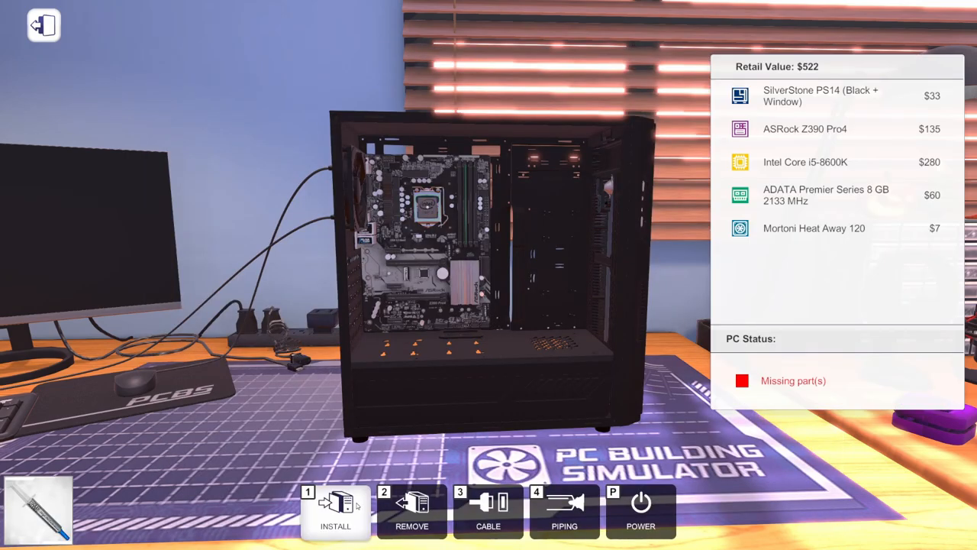
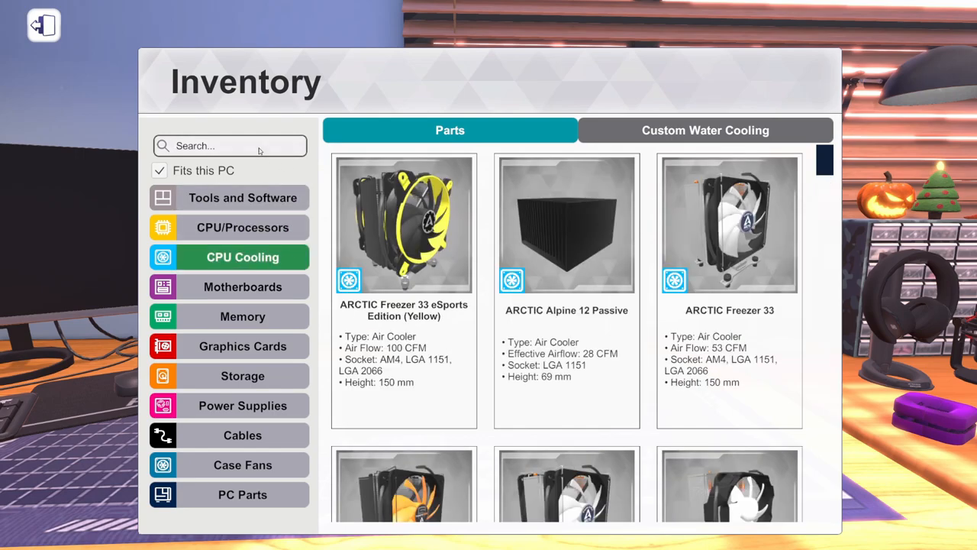
Search 'm9i' in the inventory and mount the Cryorig M9i cooler on the CPU socket.
click(229, 146)
text(m9)
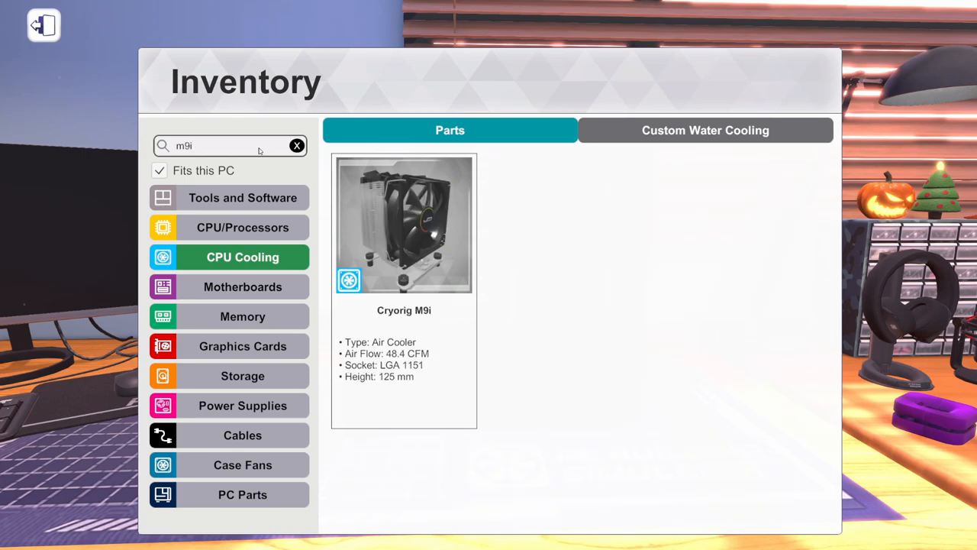
text(i)
click(403, 290)
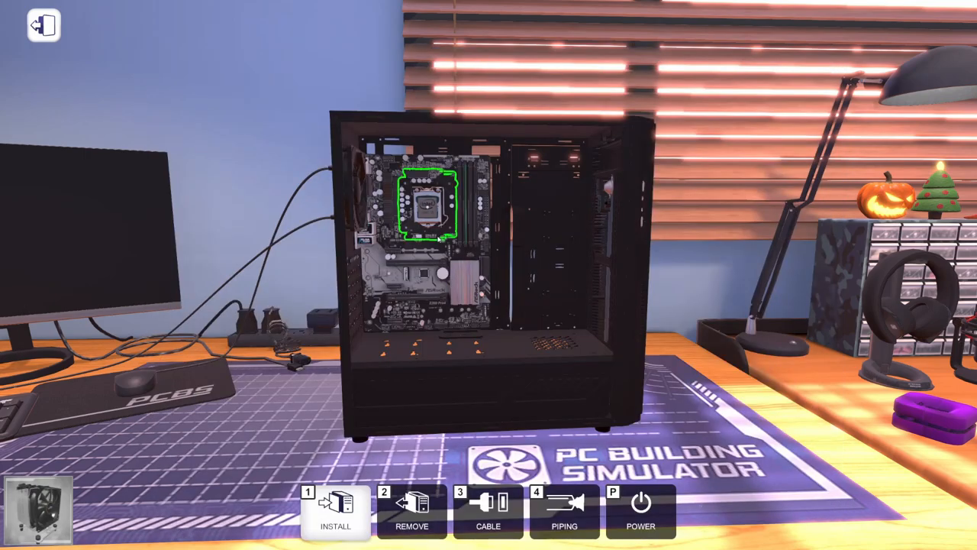
click(427, 206)
click(438, 238)
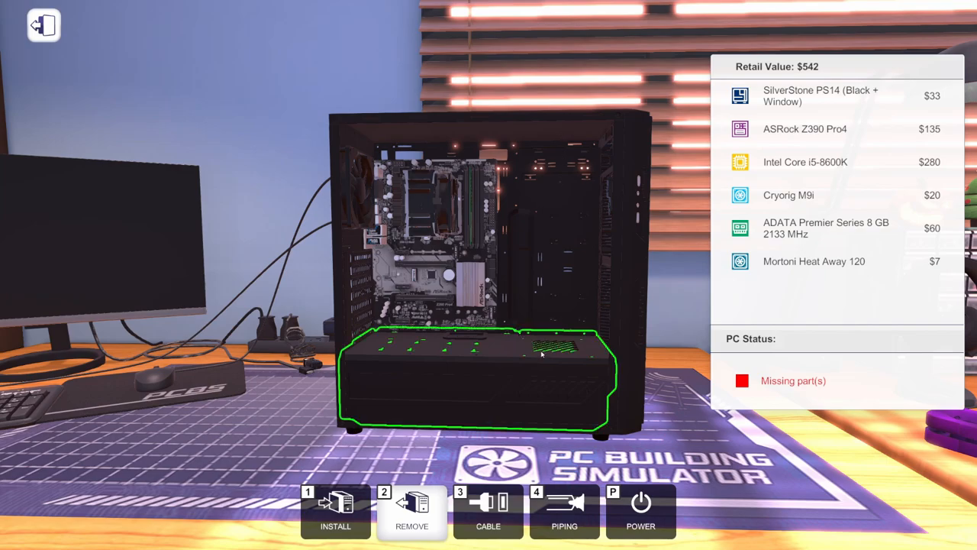
drag(517, 335, 549, 328)
Filter Power Supplies for '450' and install the EVGA 450 B3 in the bottom bay.
drag(488, 305, 382, 305)
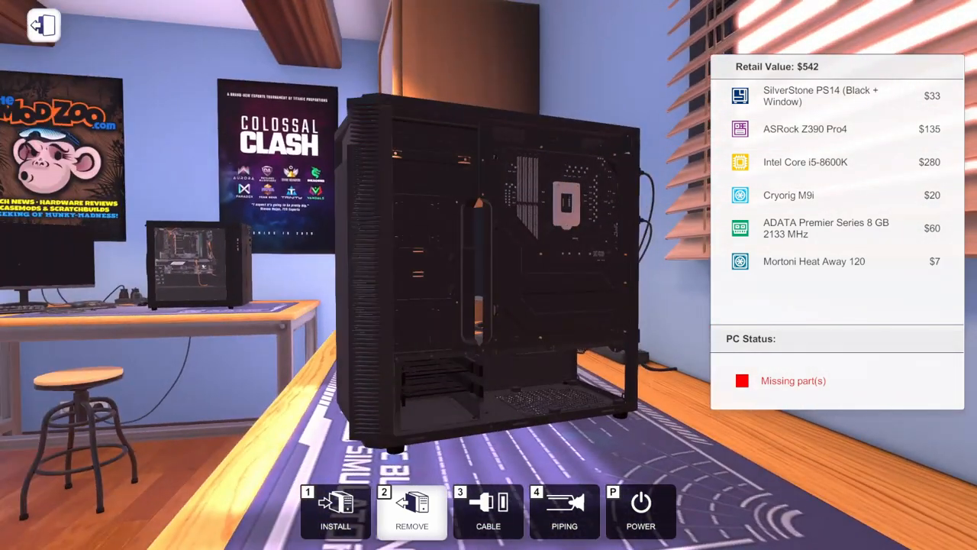
click(336, 509)
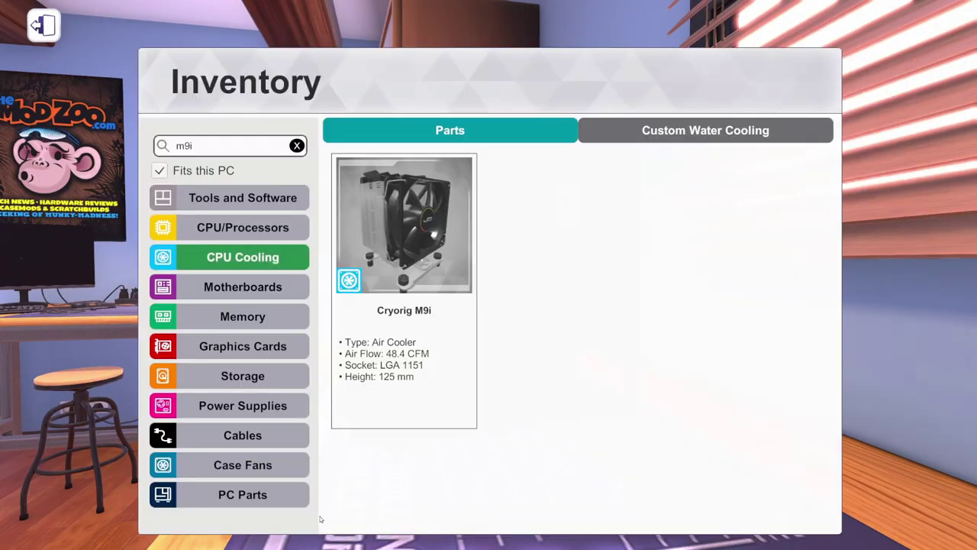
click(243, 406)
click(252, 145)
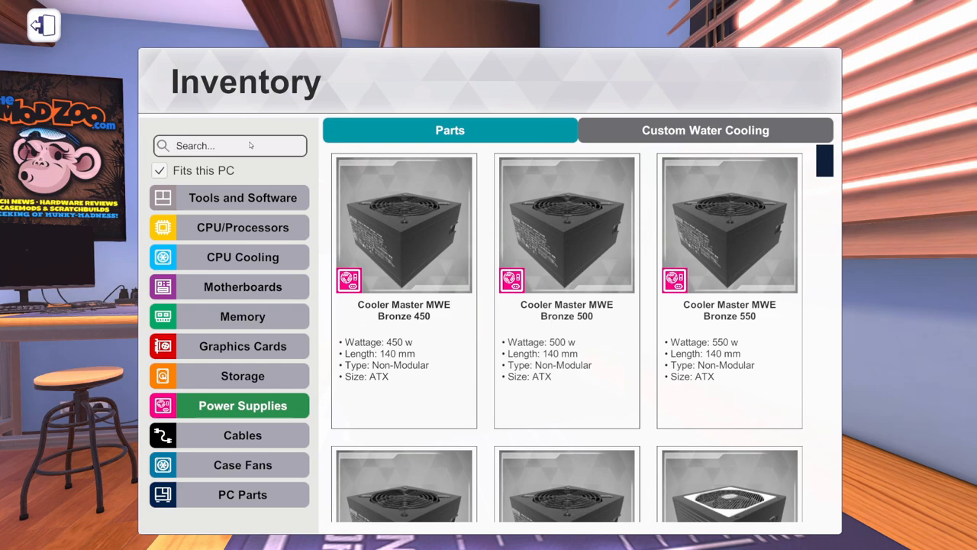
text(450)
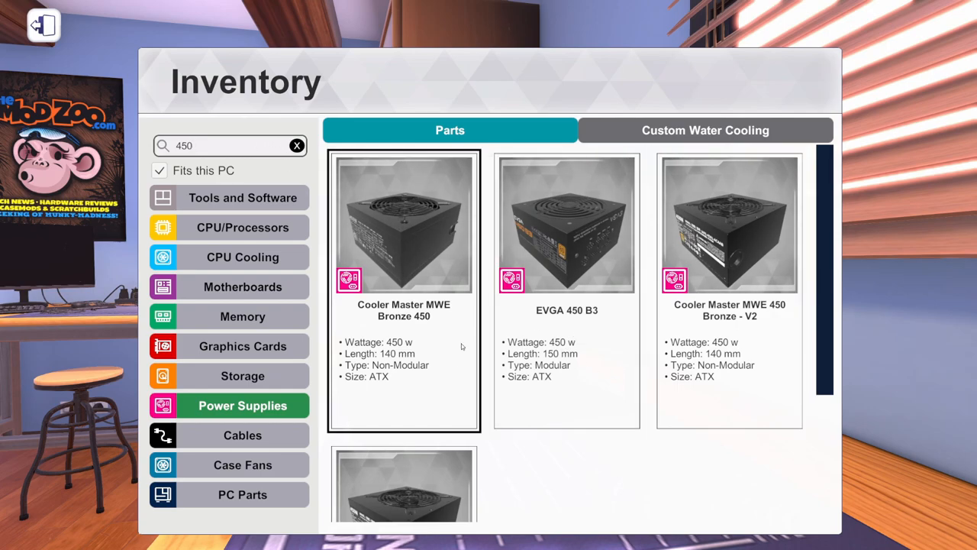
scroll(429, 469, down, 2)
scroll(429, 470, up, 2)
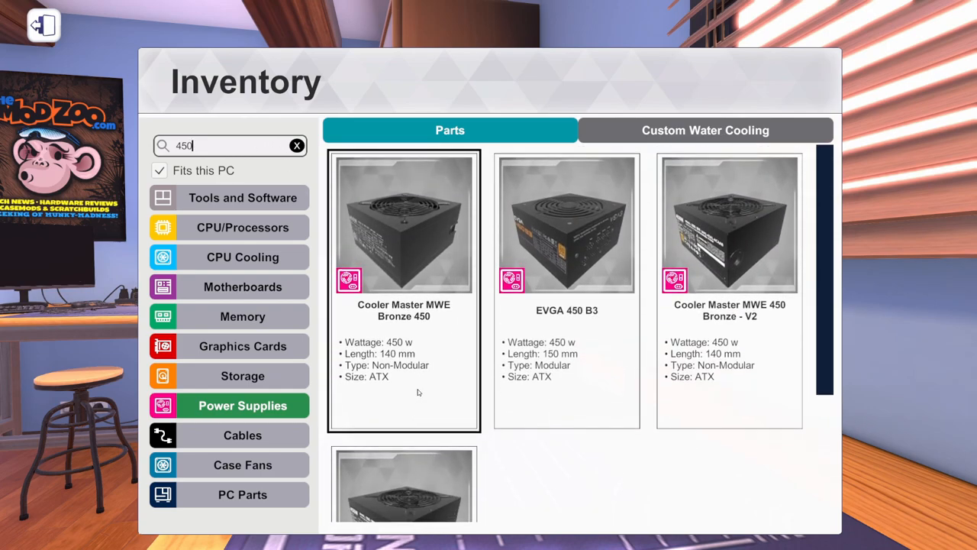
click(566, 329)
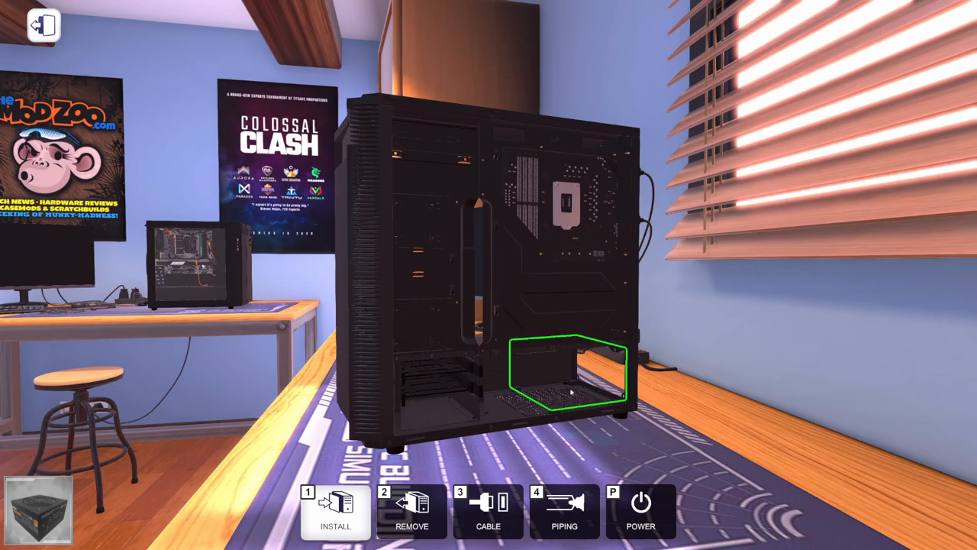
click(573, 393)
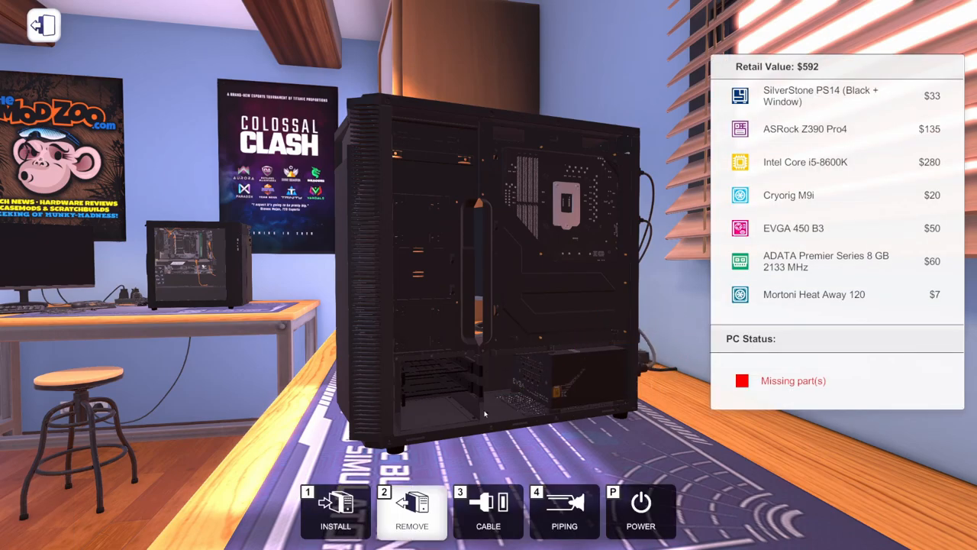
drag(570, 391, 430, 370)
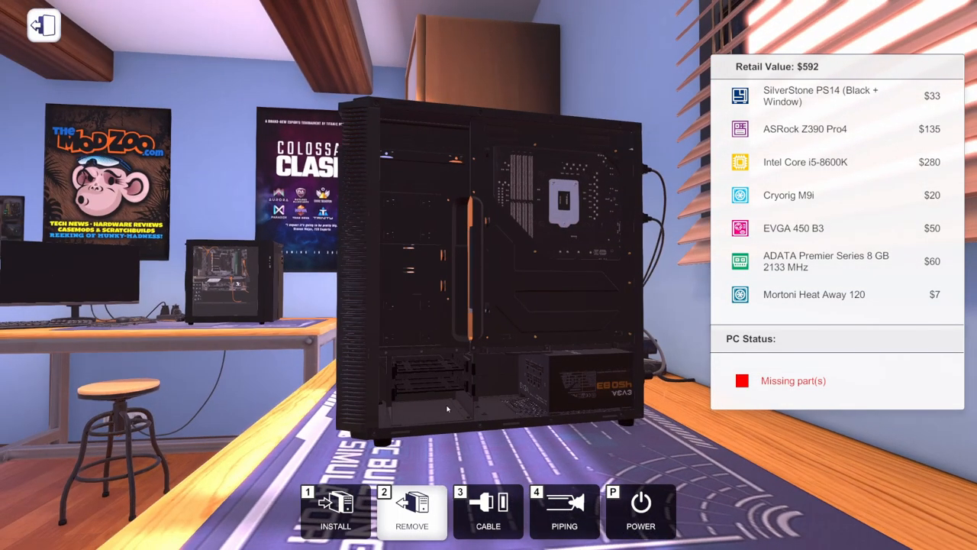
Install the Mortoni EZStore 120GB drive from the Storage category into the drive bay.
click(334, 510)
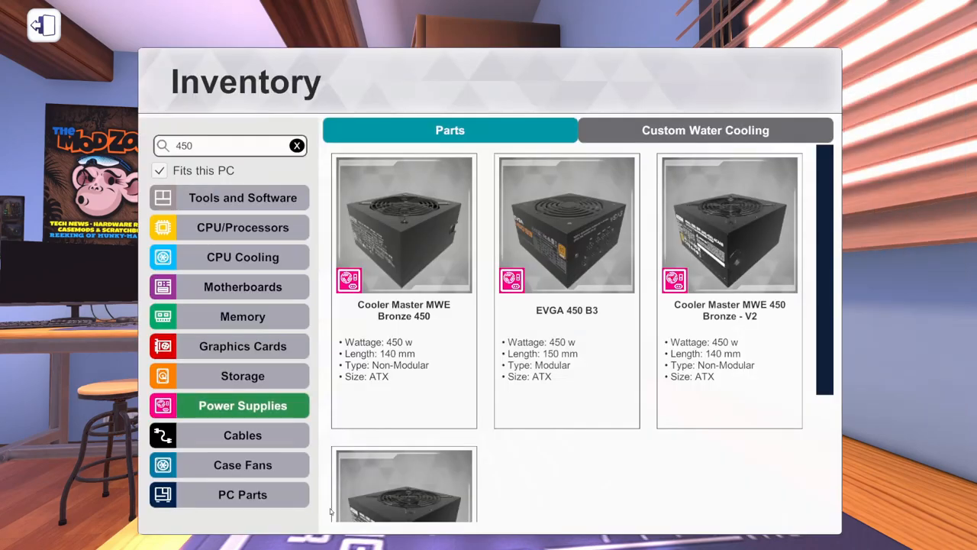
click(243, 375)
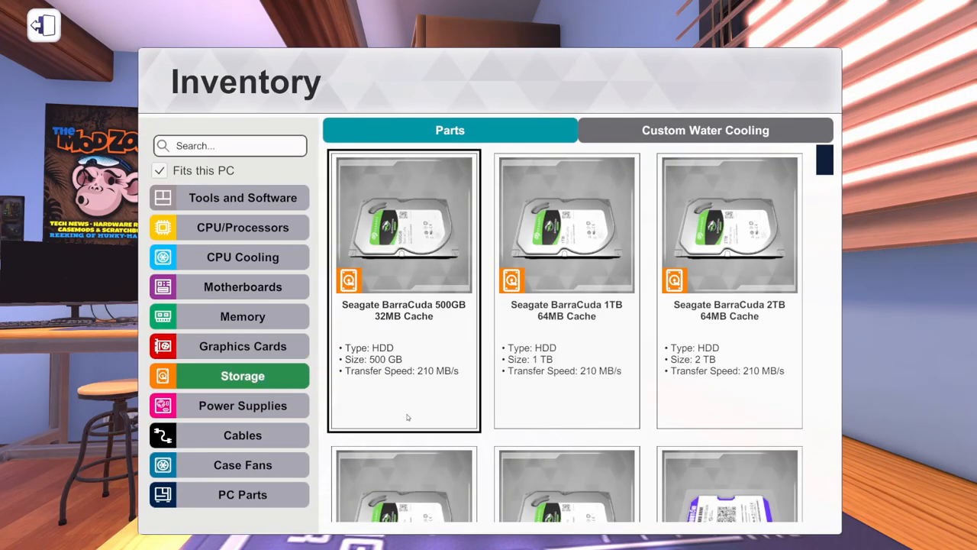
scroll(462, 399, down, 3)
scroll(522, 428, down, 1)
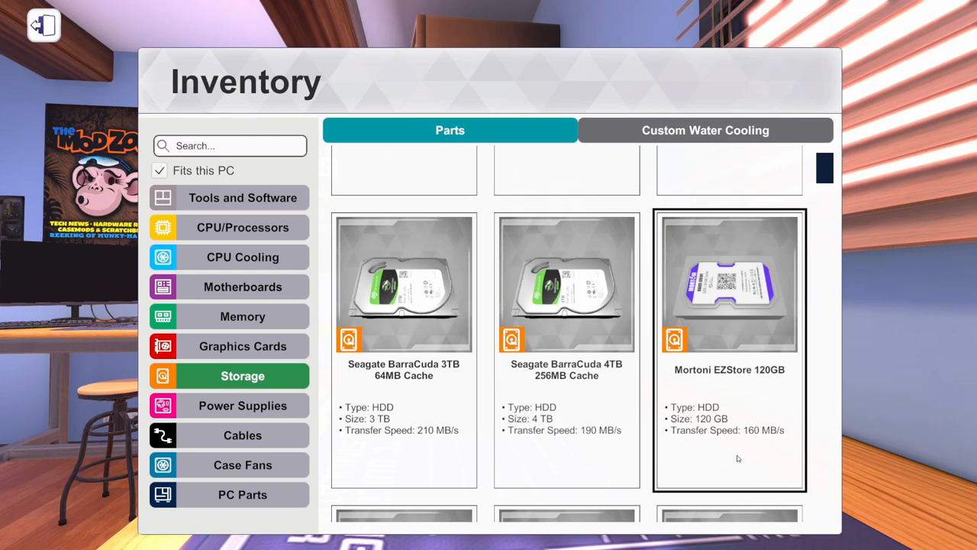
click(729, 387)
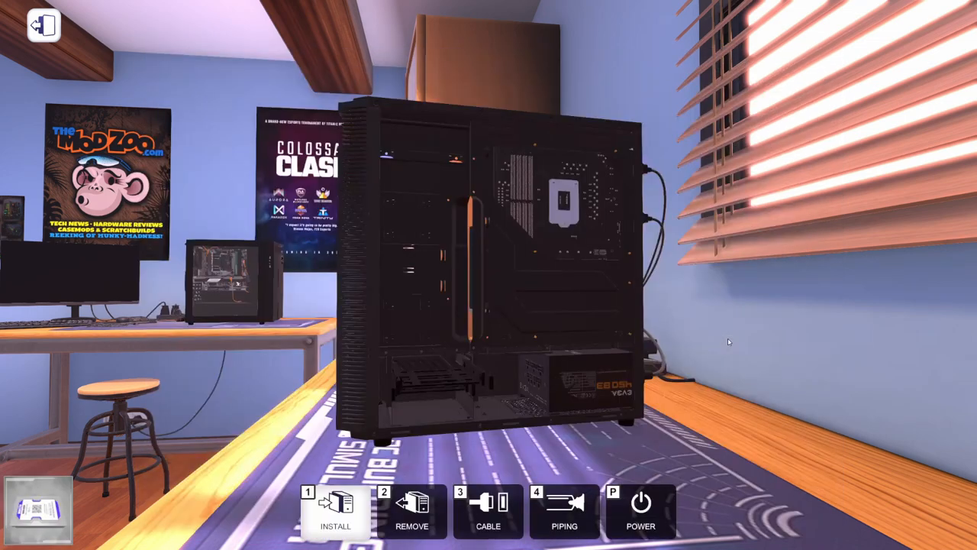
click(443, 374)
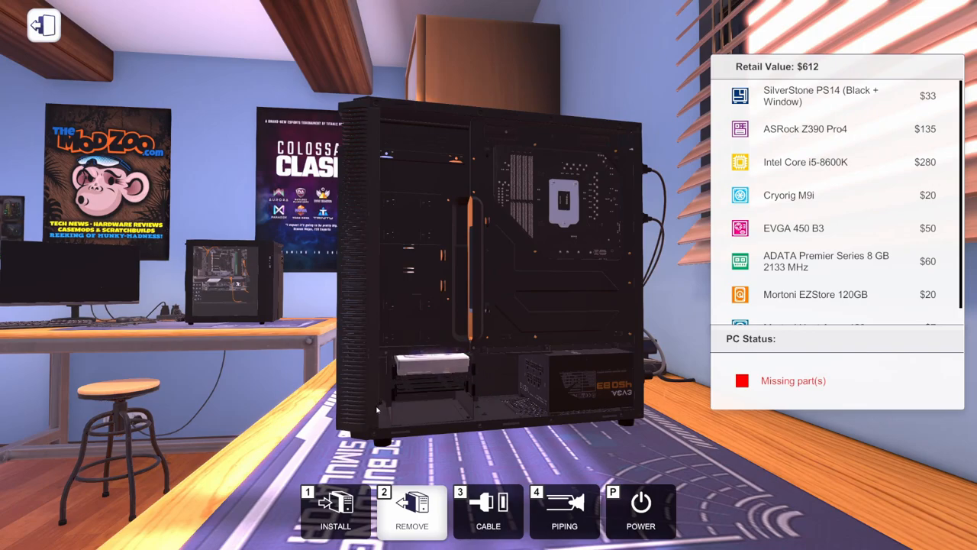
Orbit around the case to check the motherboard side and rear panel.
drag(489, 274, 229, 275)
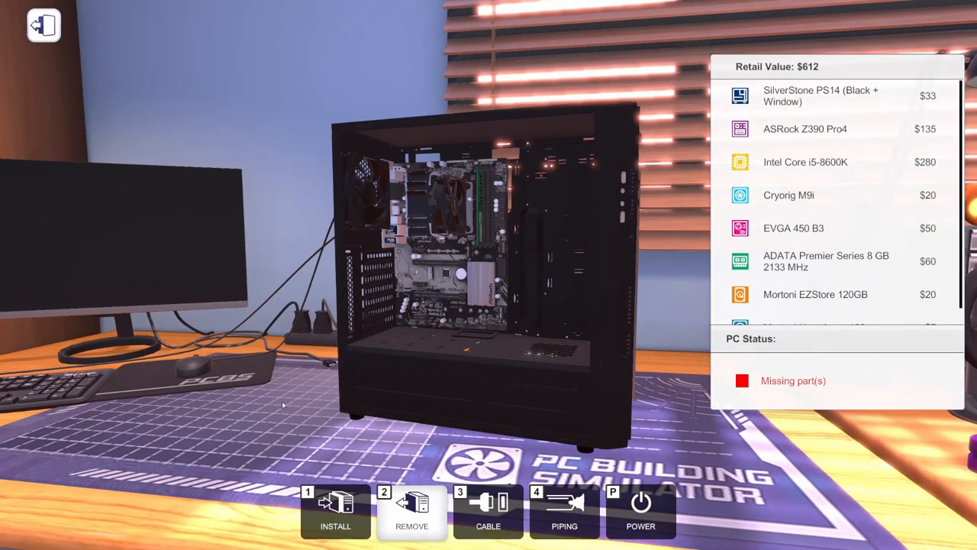
drag(535, 275, 306, 274)
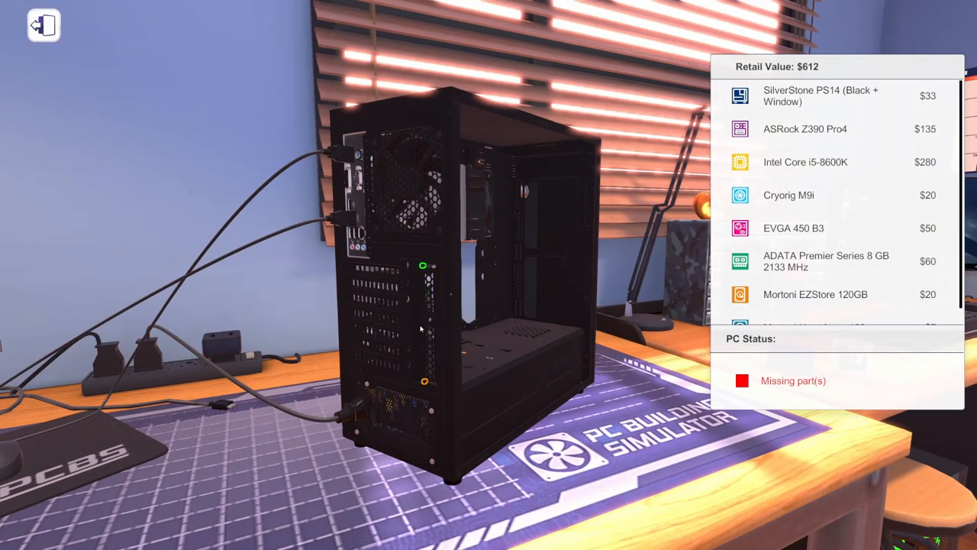
drag(420, 329, 649, 329)
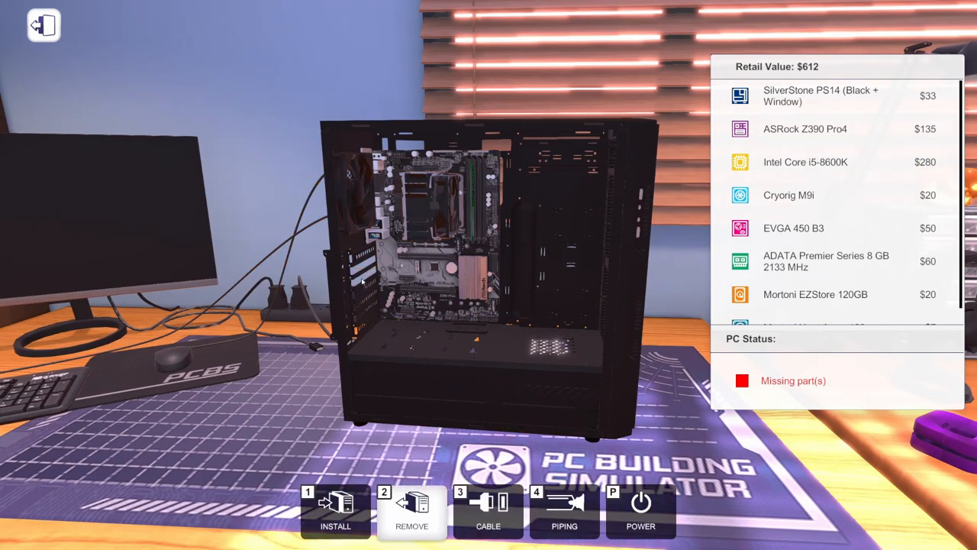
drag(433, 359, 433, 377)
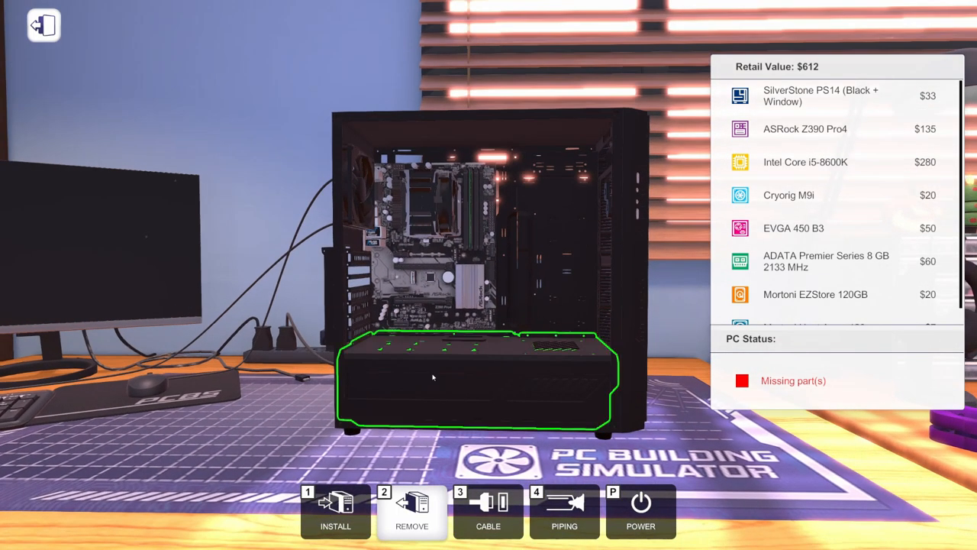
Install the GIGABYTE Radeon RX 5500 XT GAMING OC 8G from Graphics Cards into the PCIe slot.
key(1)
click(336, 511)
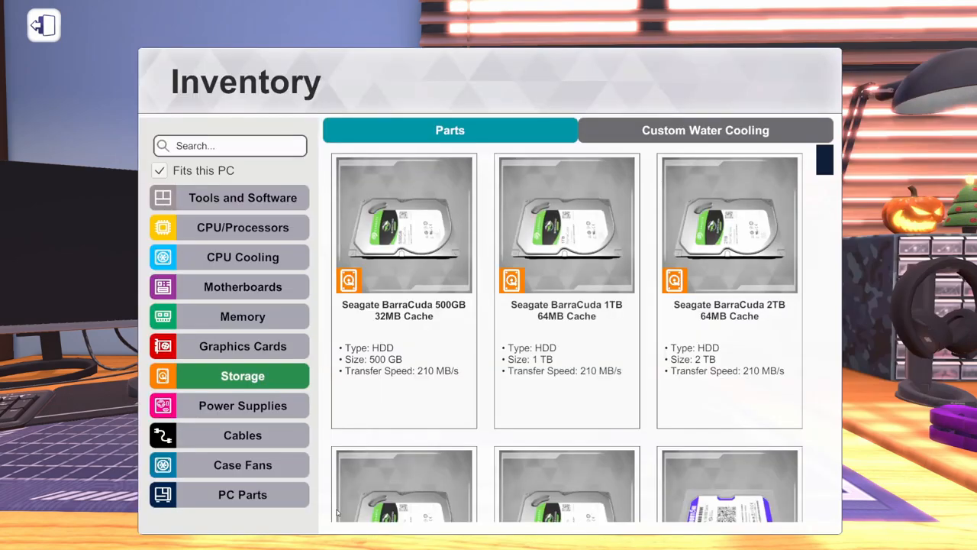
click(243, 346)
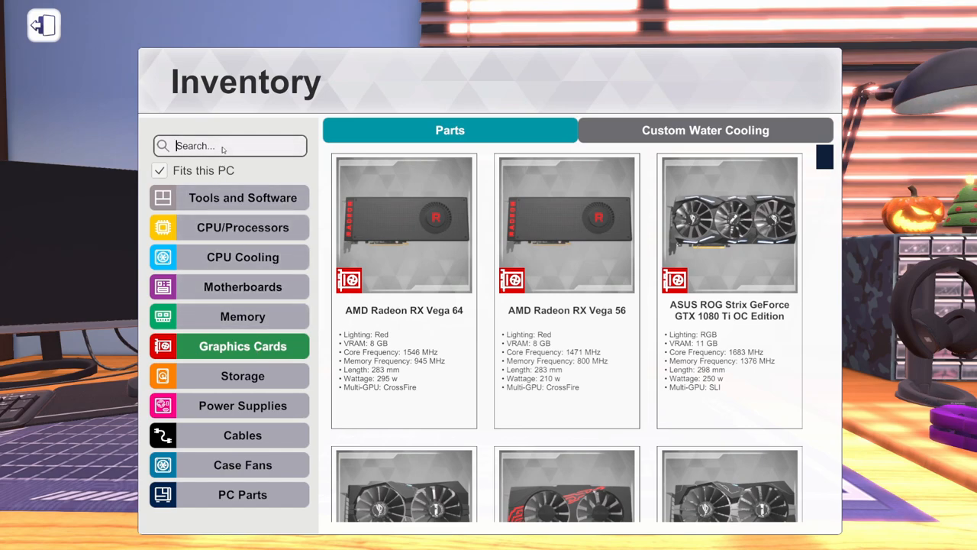
text(166)
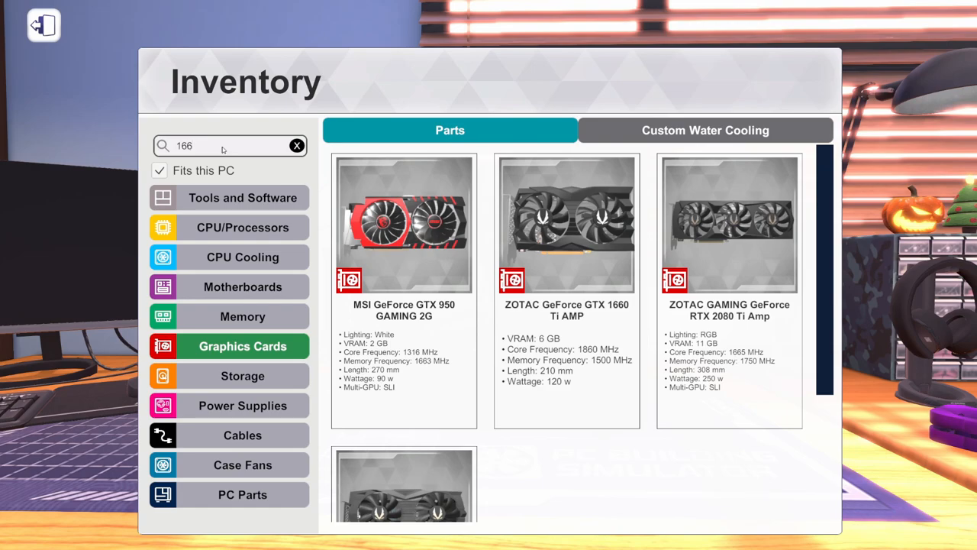
scroll(597, 324, down, 3)
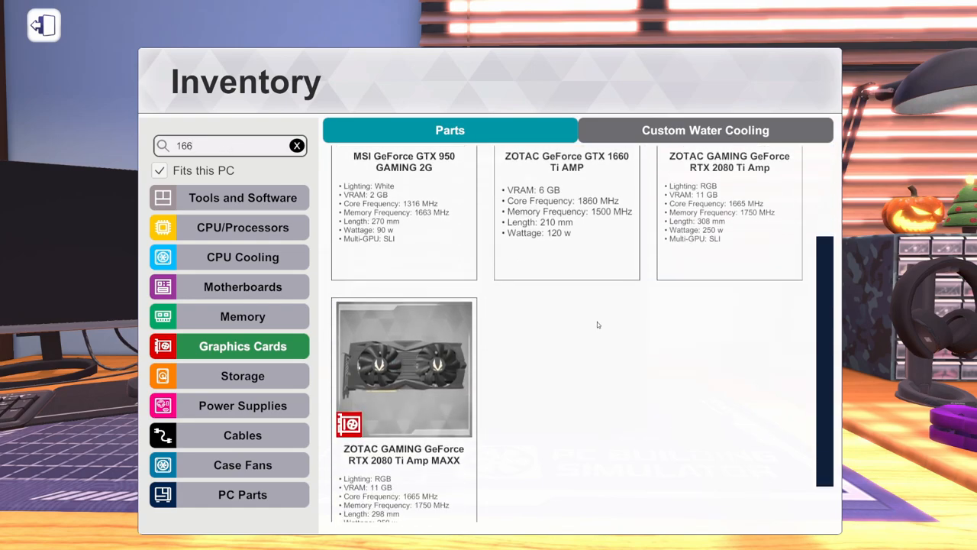
scroll(597, 324, up, 3)
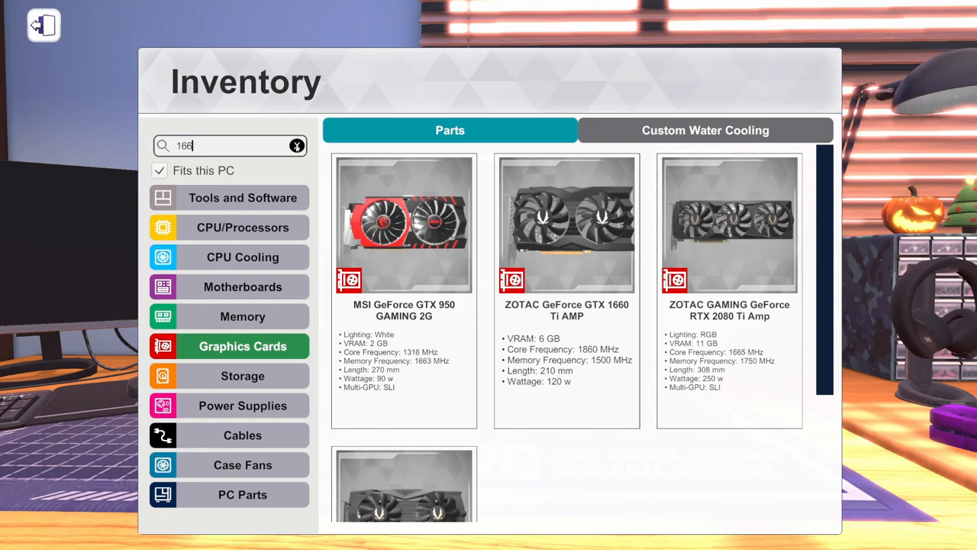
click(297, 146)
text(55)
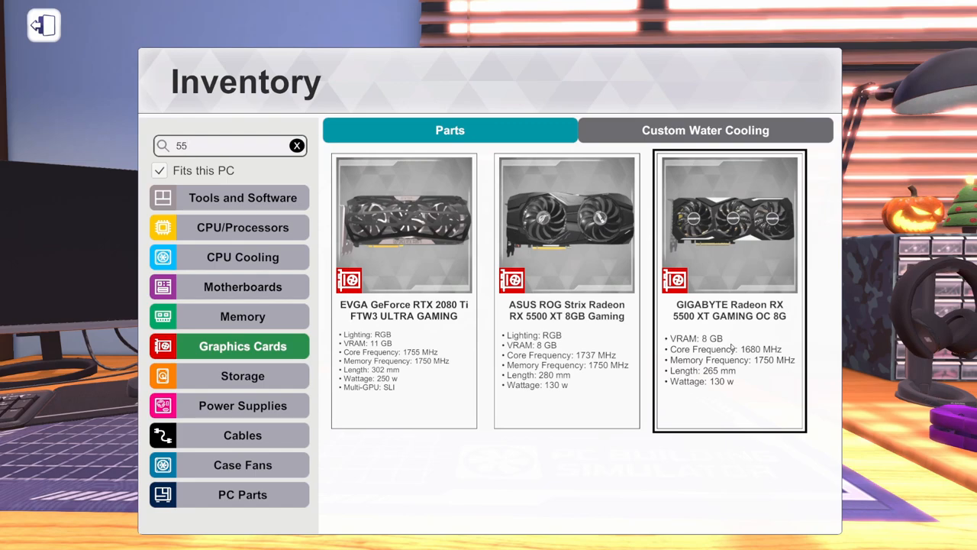
click(732, 347)
click(453, 263)
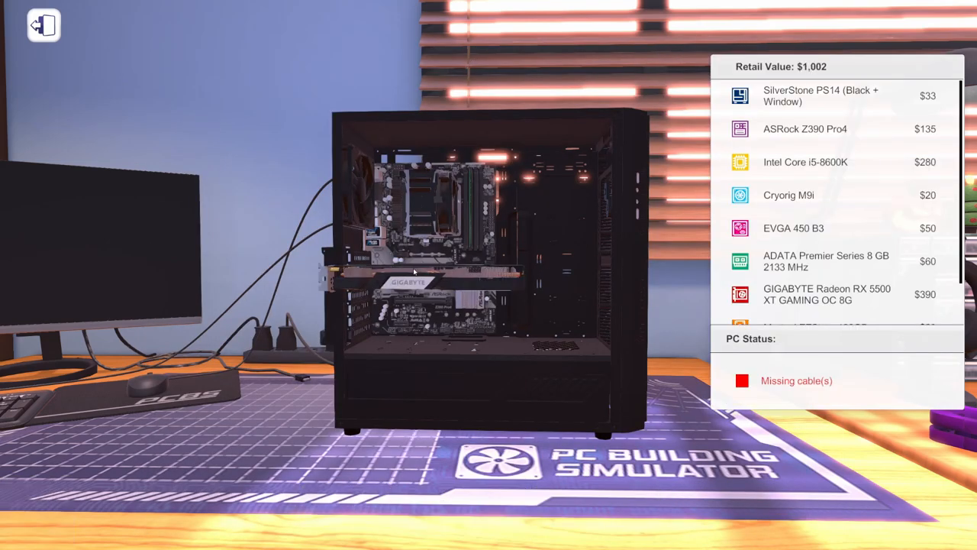
key(2)
key(Escape)
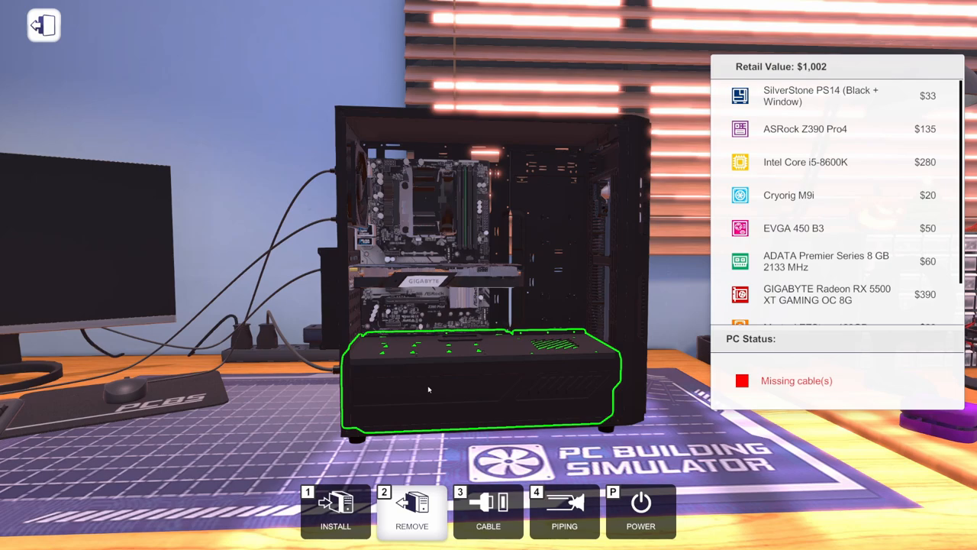
key(Escape)
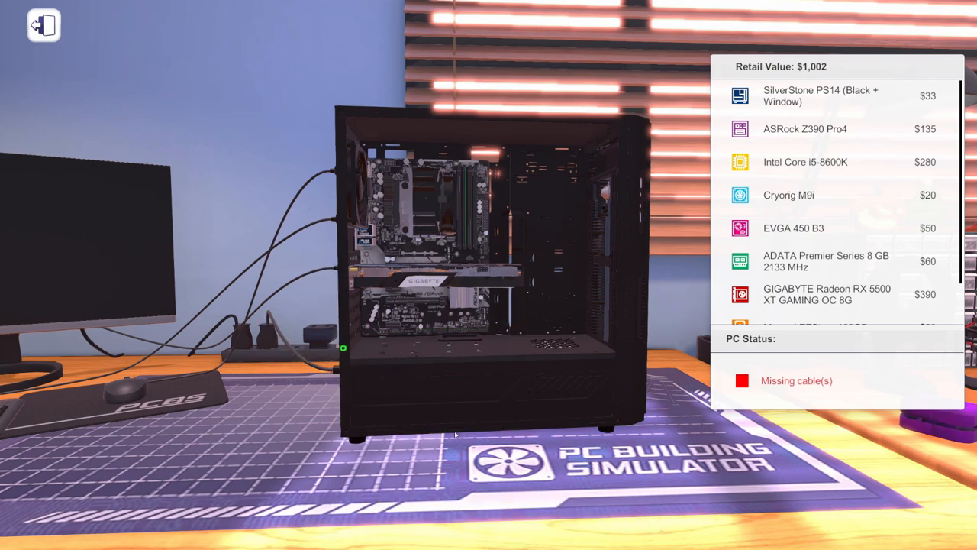
Switch to the cable tool and choose the Ribbon Braided Plain Cyan cable.
right_click(456, 433)
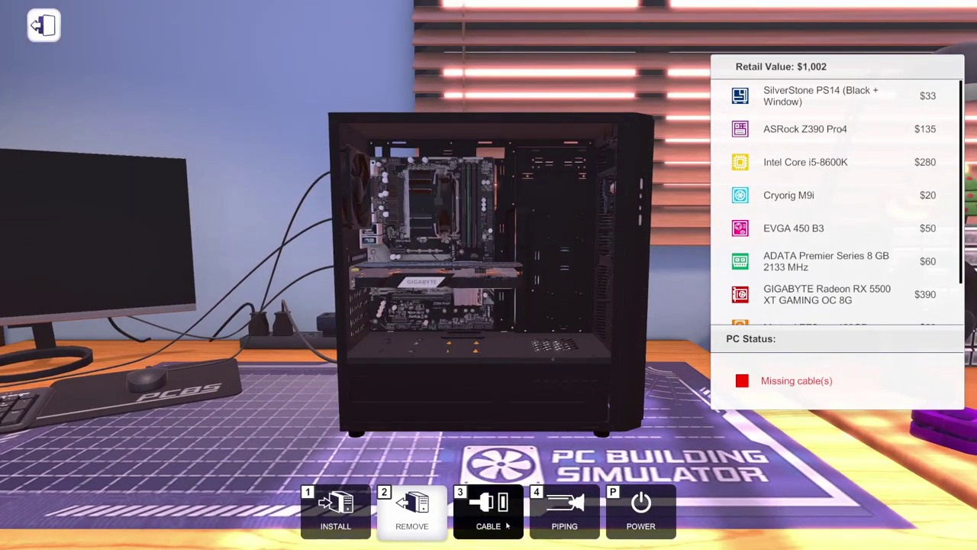
click(488, 510)
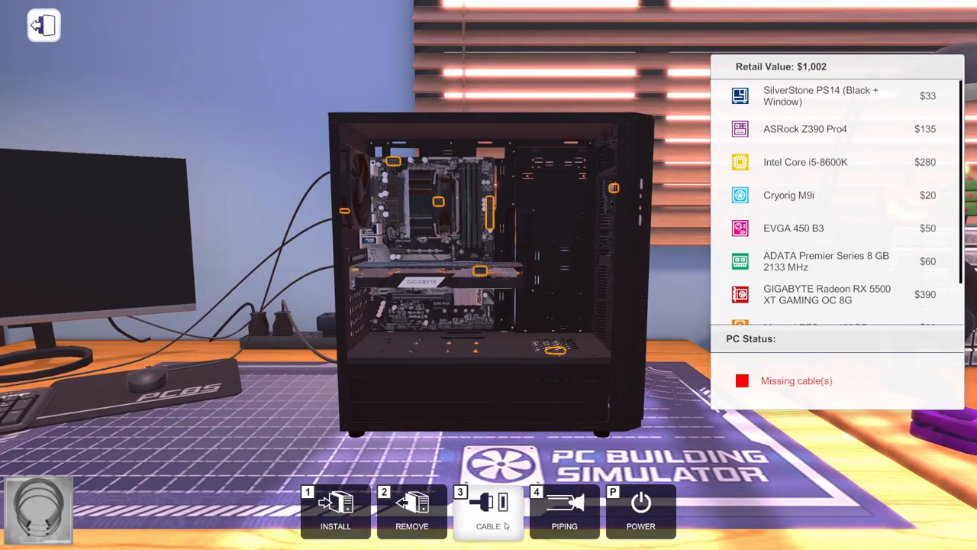
click(336, 510)
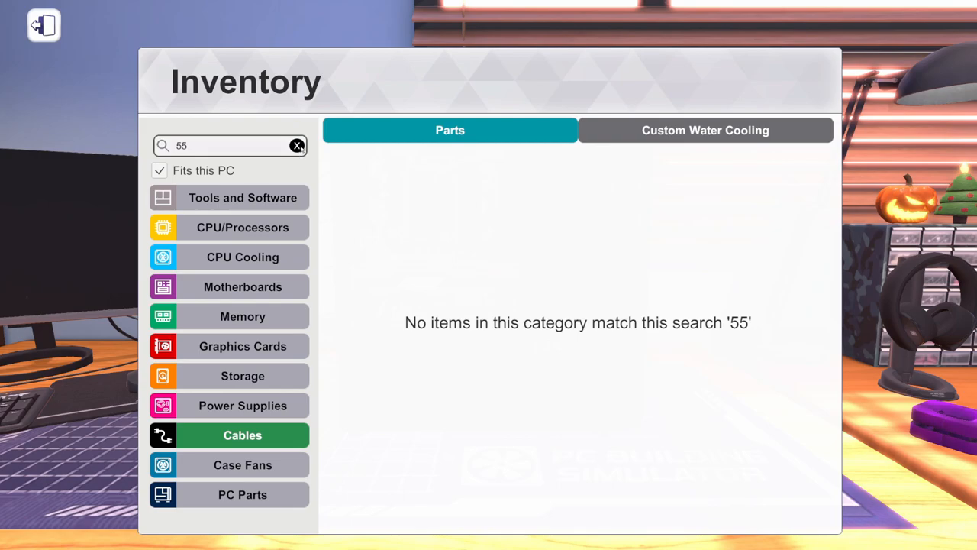
click(297, 146)
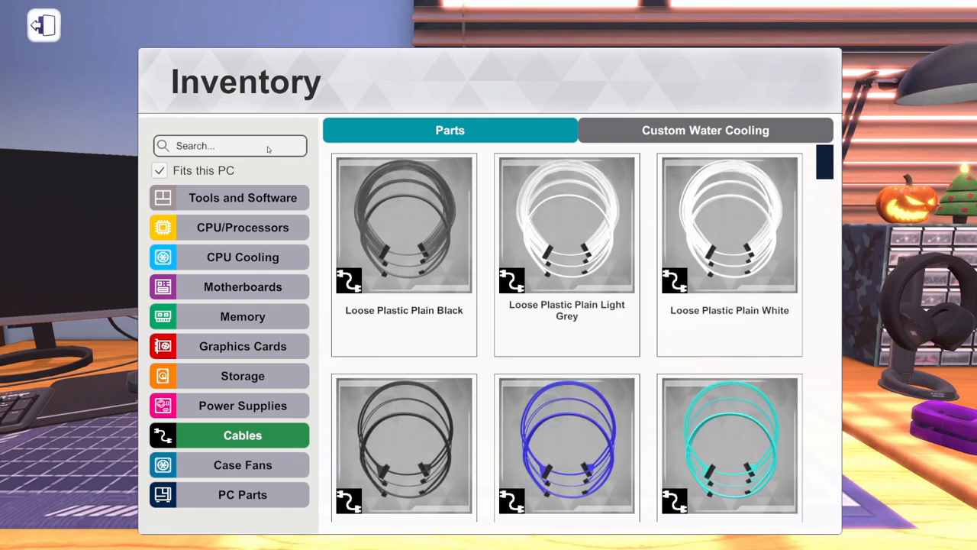
scroll(568, 343, down, 2)
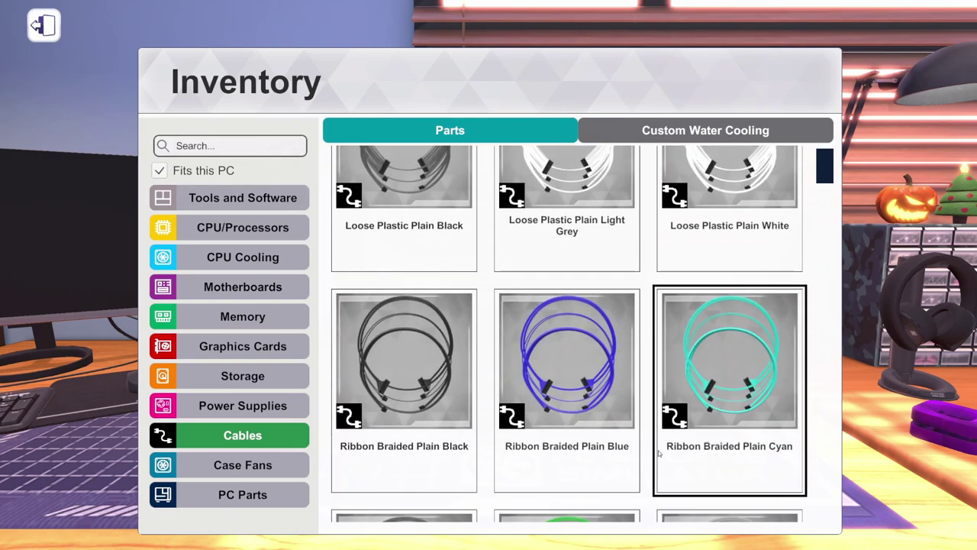
click(721, 412)
Wire the graphics card, motherboard, front-panel and power supply connectors so status reads Incomplete case.
click(481, 272)
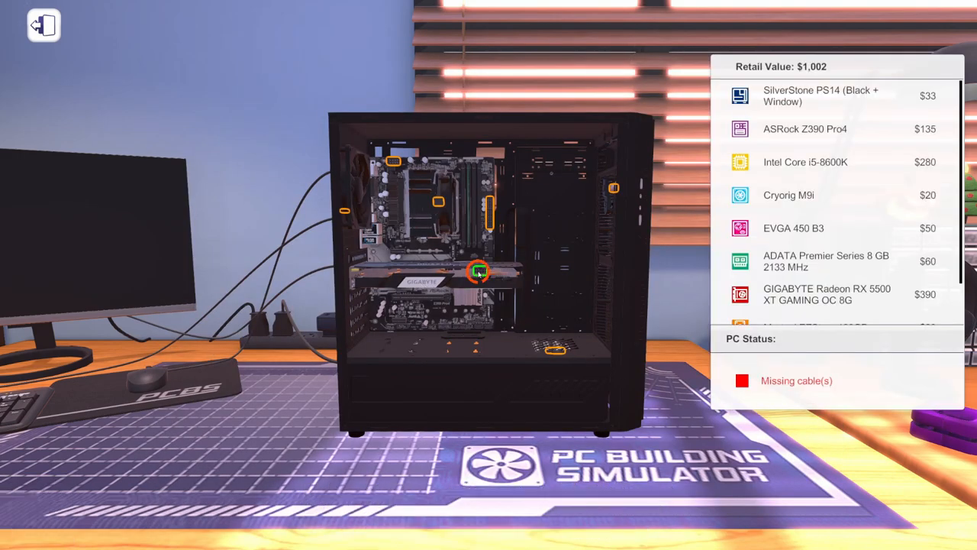
click(488, 213)
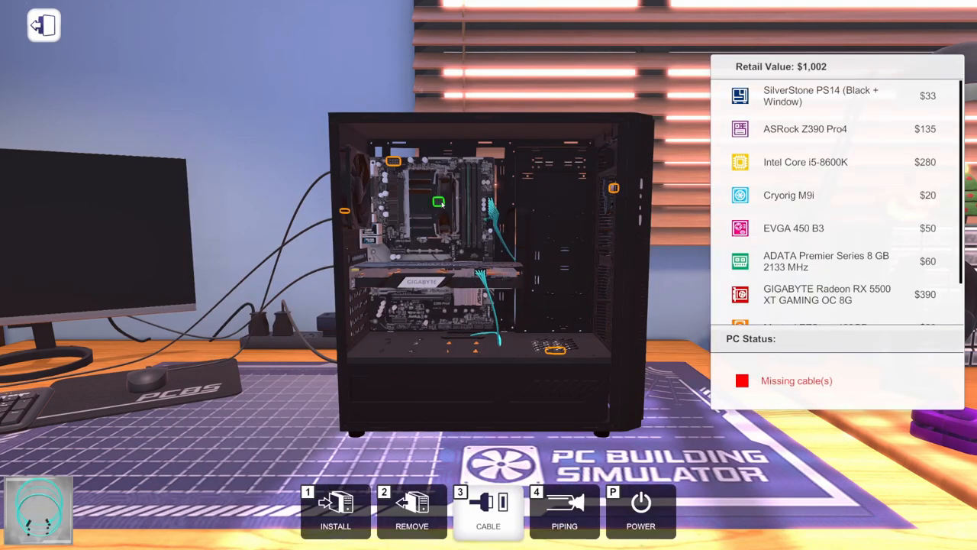
click(393, 160)
click(345, 213)
click(614, 189)
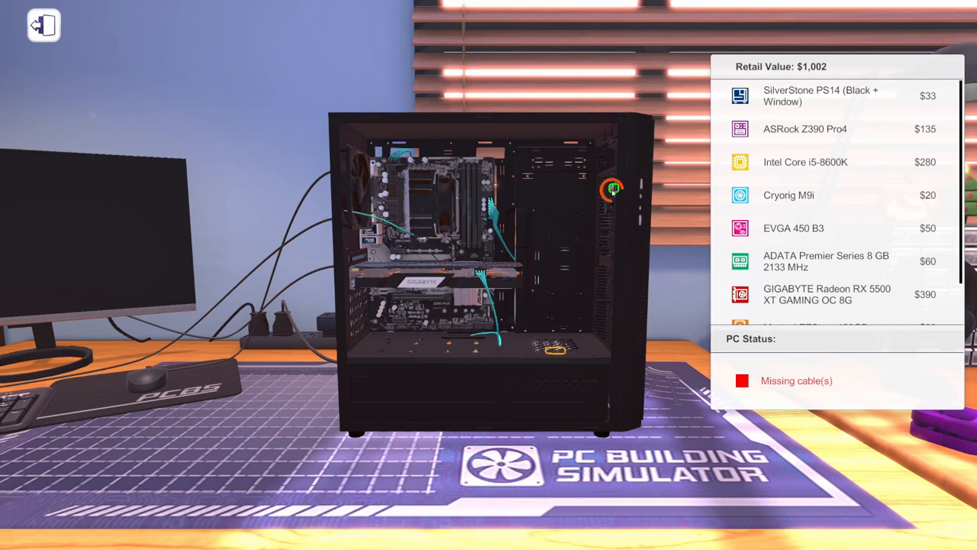
click(554, 349)
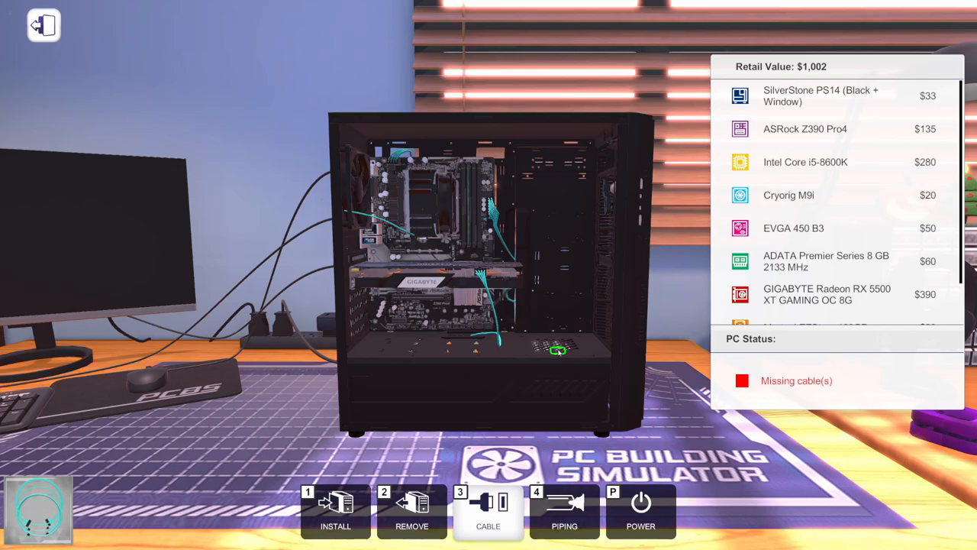
drag(489, 275, 534, 274)
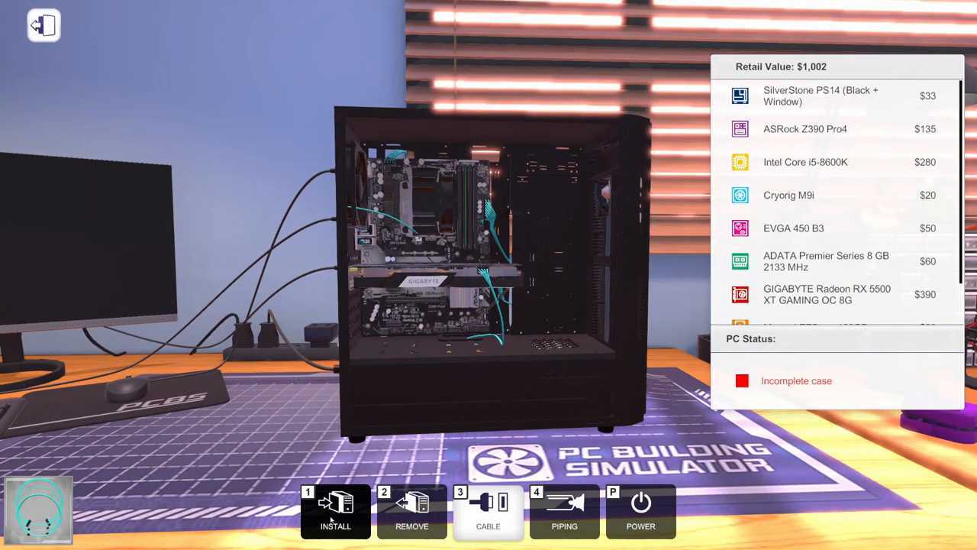
click(336, 510)
Plug the USB Drive from Tools and Software into the case.
click(242, 198)
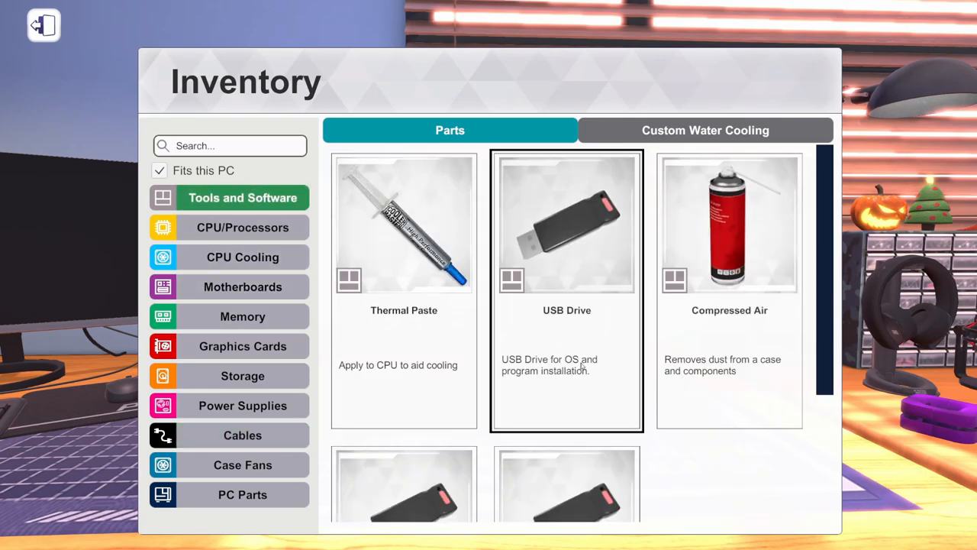
click(566, 256)
click(324, 160)
key(2)
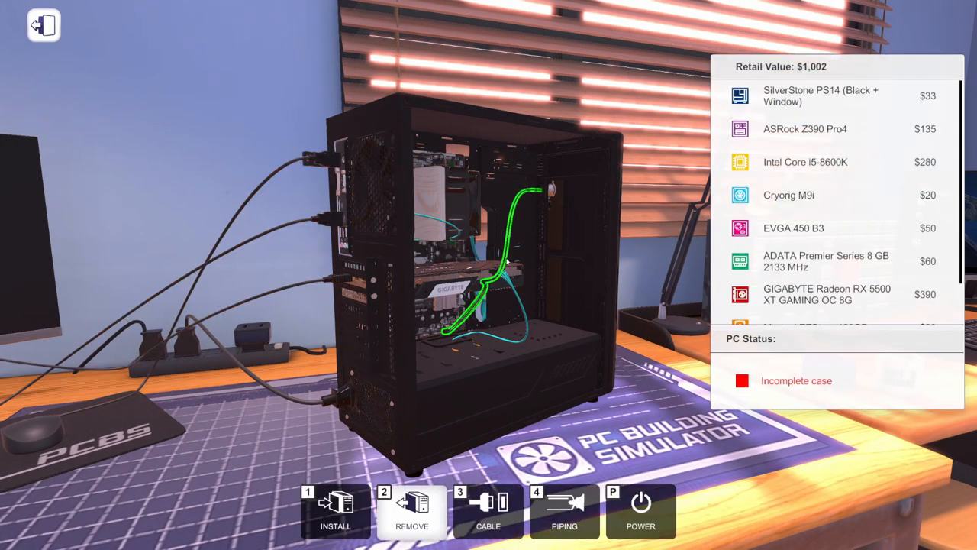
drag(488, 275, 381, 275)
key(1)
Fit the side panel from PC Parts onto the open side of the case.
click(336, 510)
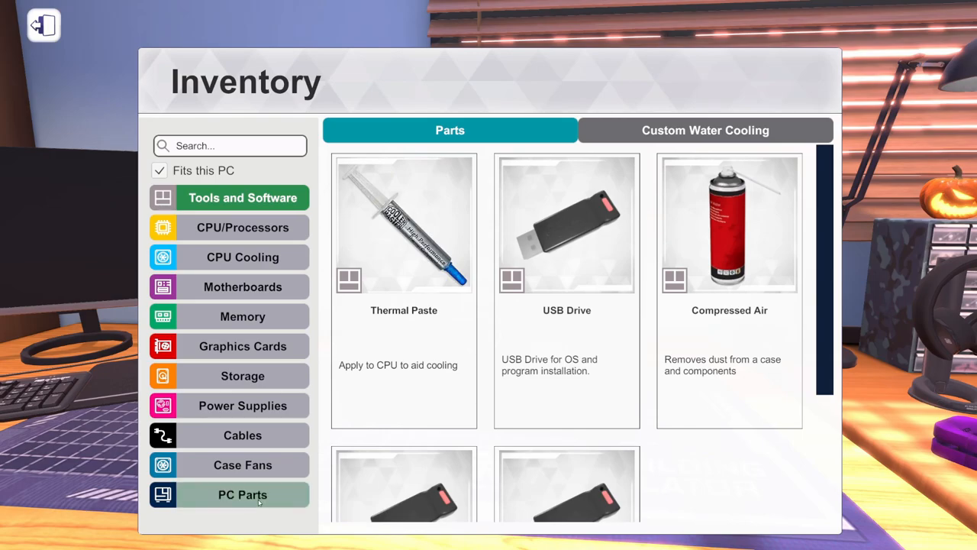
click(243, 493)
click(550, 245)
drag(563, 375, 382, 367)
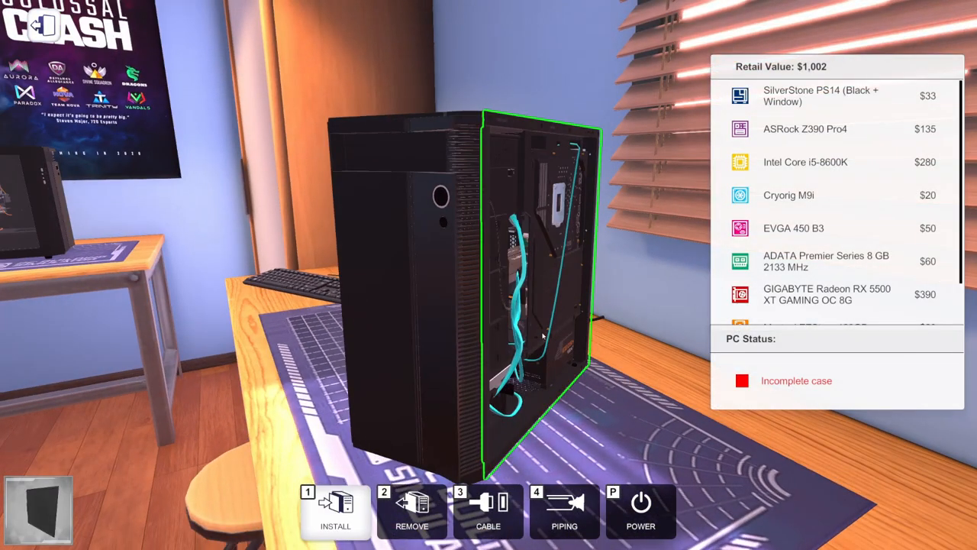
click(489, 306)
drag(485, 350, 611, 350)
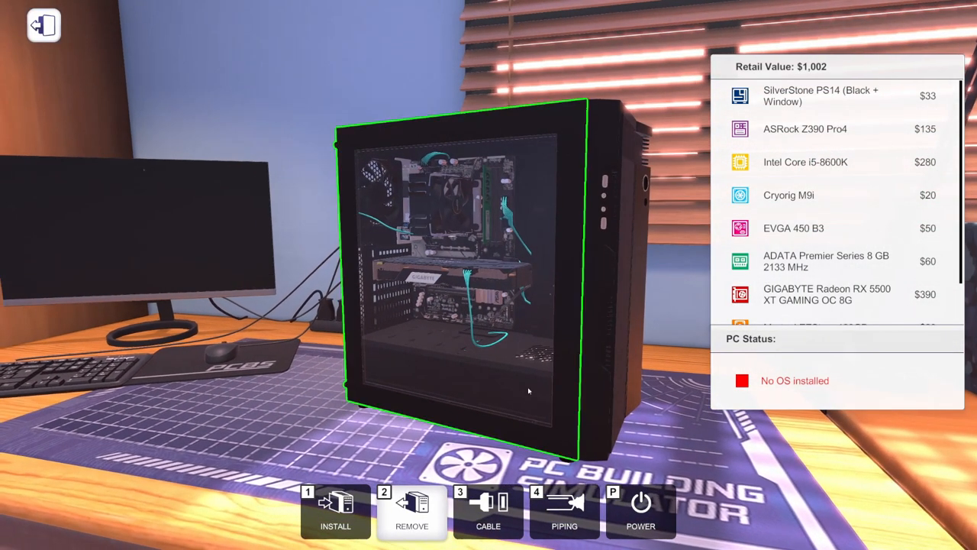
Power on, enter the ASRock UEFI, turn XMP on and request Apply changes and restart.
click(641, 510)
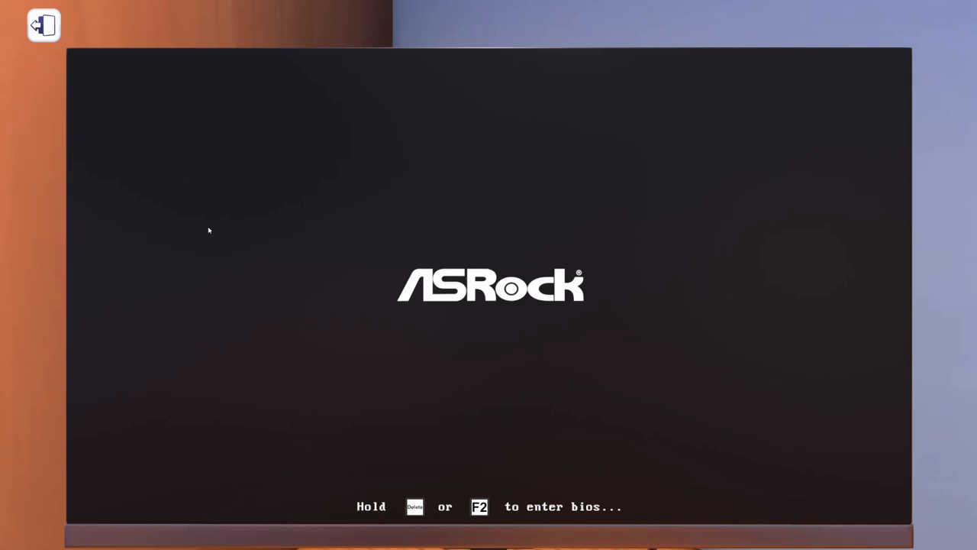
key(Delete)
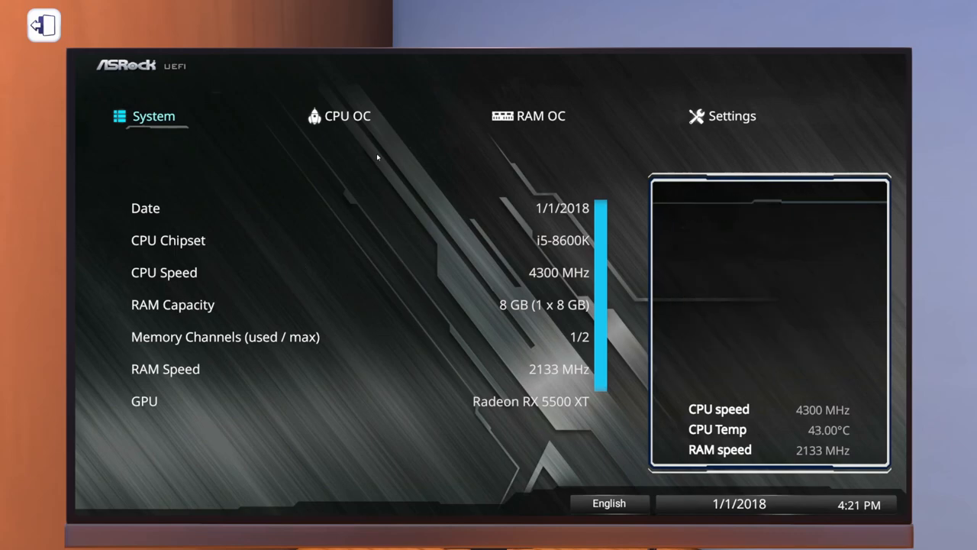
click(347, 116)
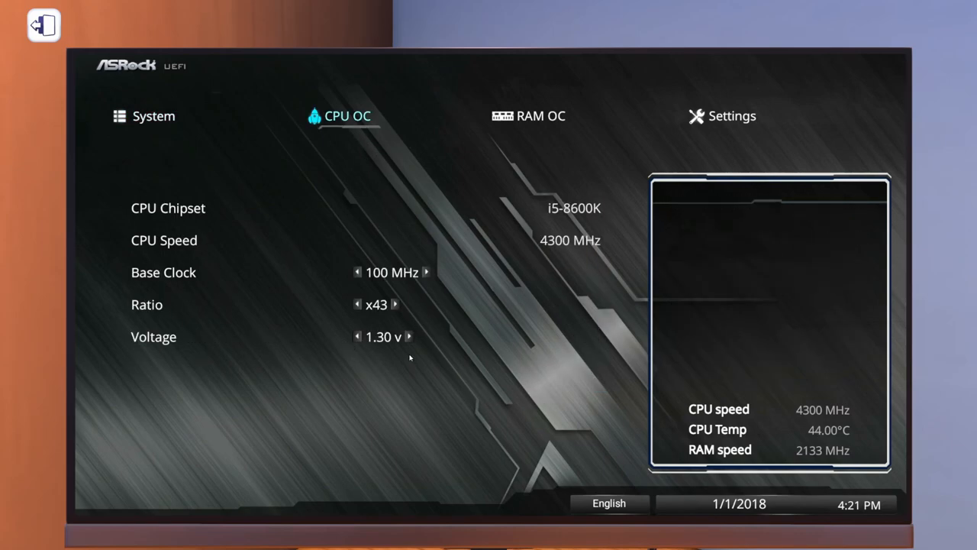
click(504, 122)
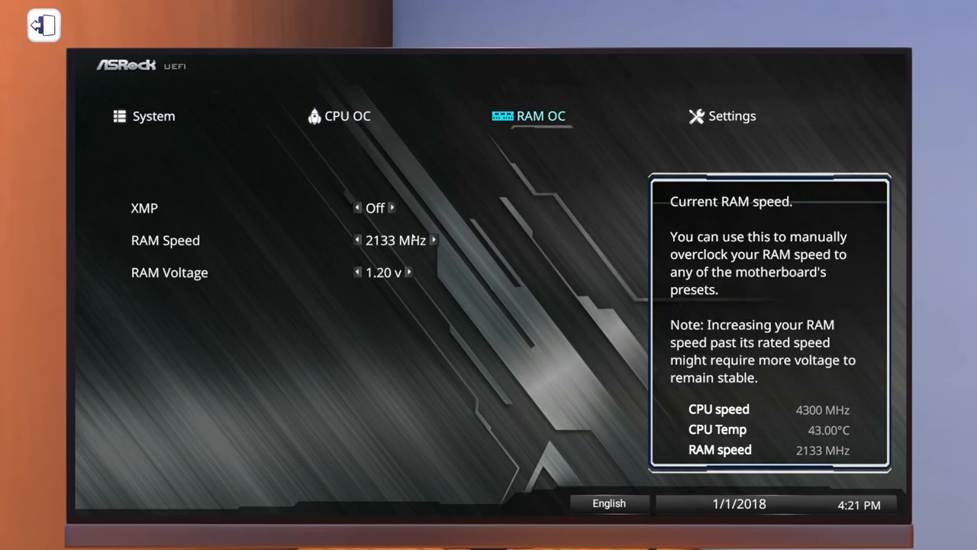
click(392, 208)
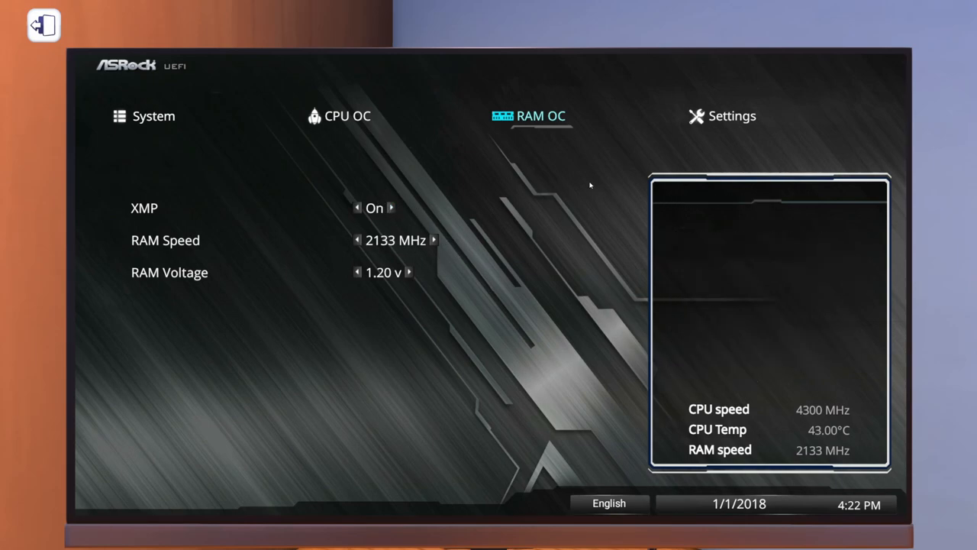
click(722, 118)
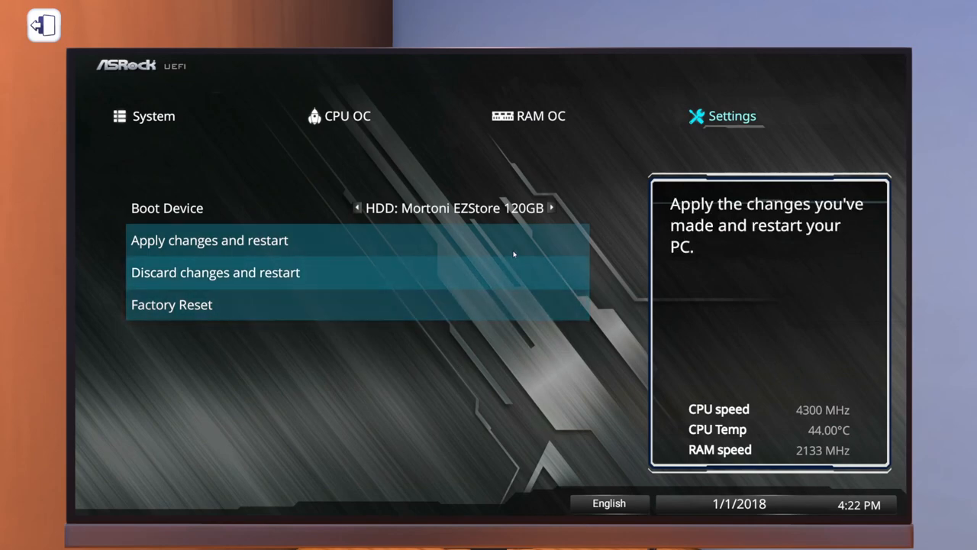
click(262, 240)
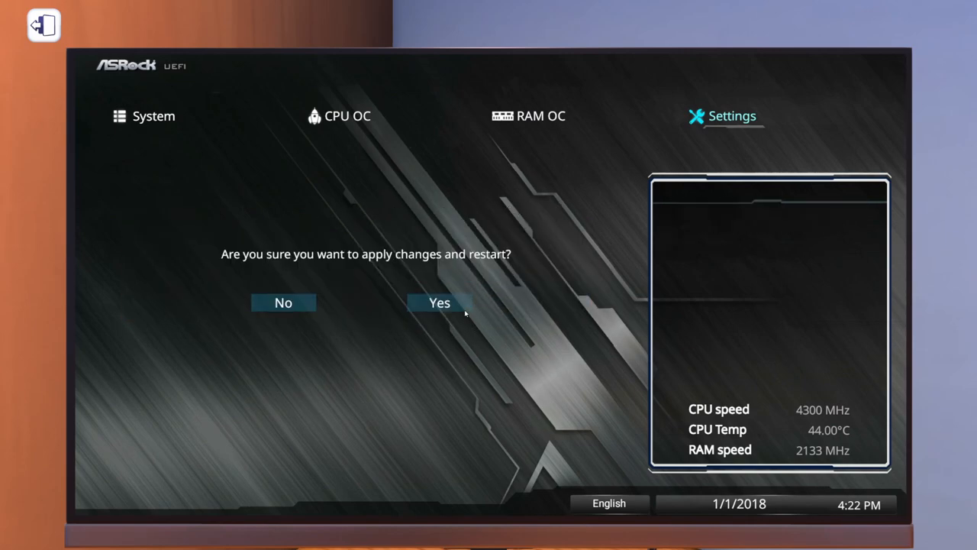
Confirm Yes so the UEFI changes apply and the PC reboots to the OS desktop.
click(439, 303)
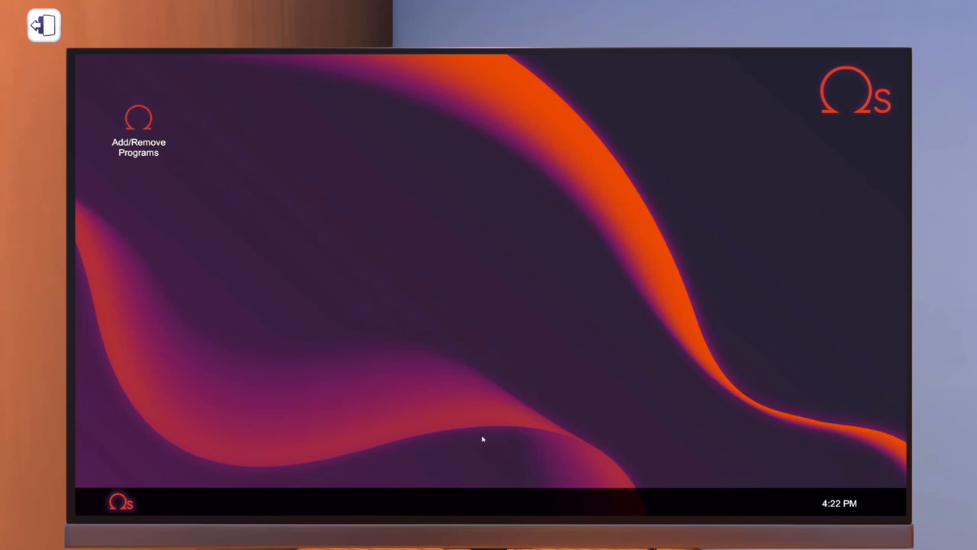
Install 3DMark Advanced Edition, OCCT and GPU Tuner via Add/Remove Programs, deferring restarts.
double_click(144, 131)
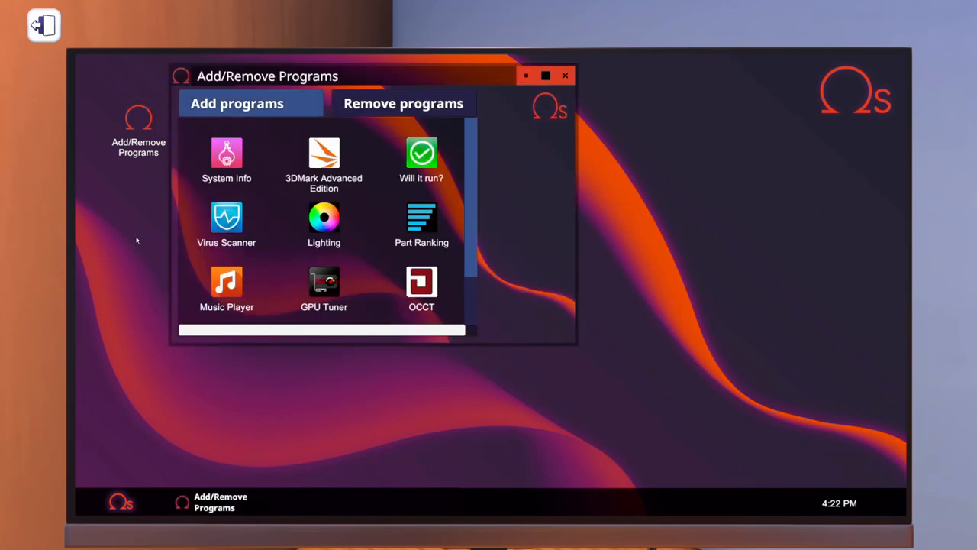
click(324, 157)
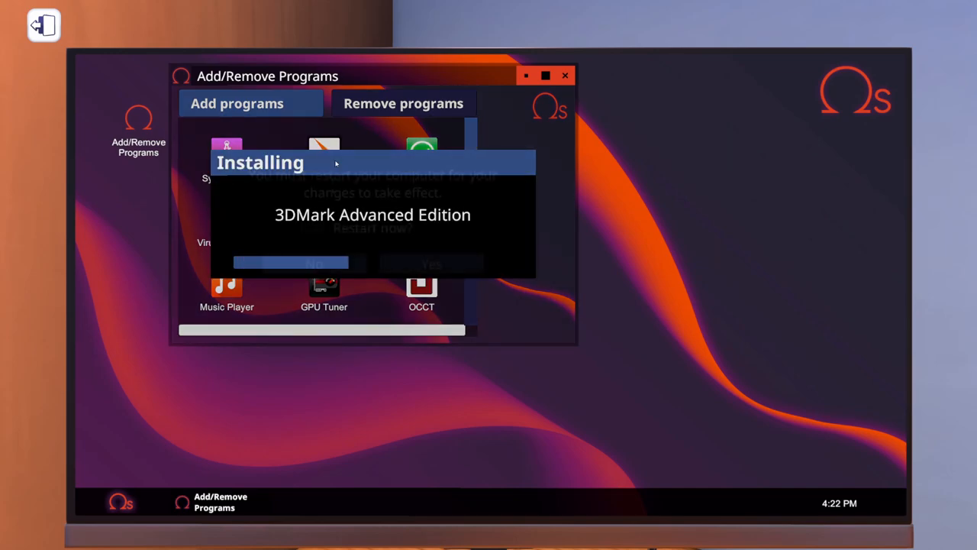
click(277, 261)
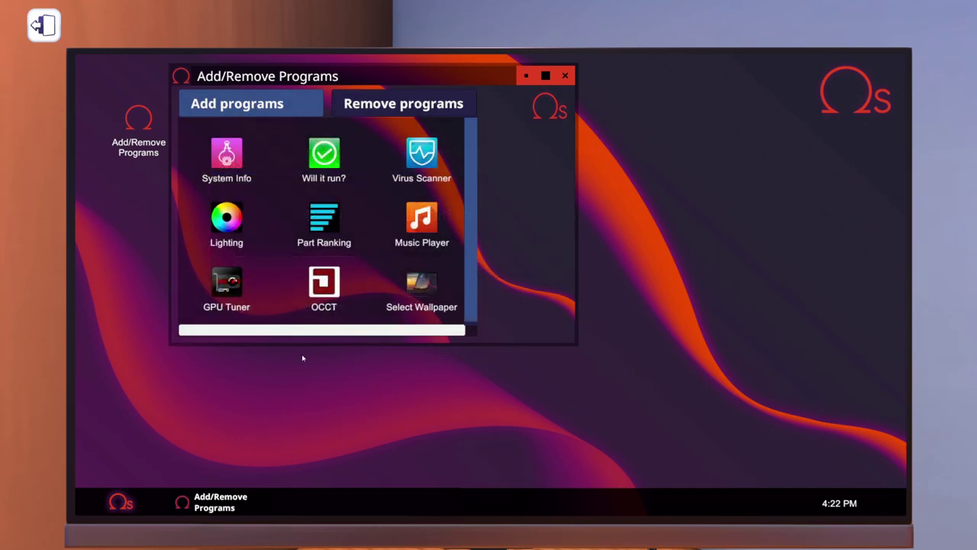
click(331, 283)
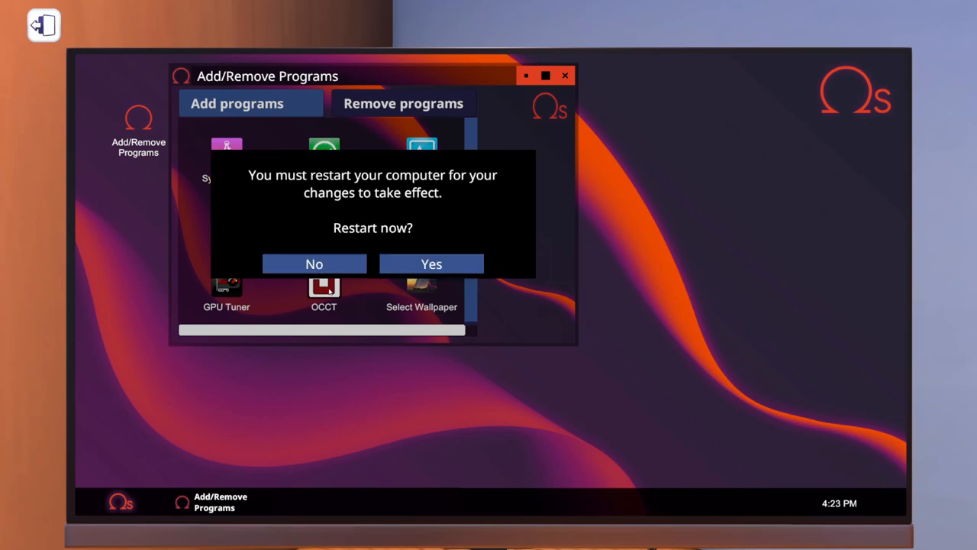
click(325, 263)
click(232, 285)
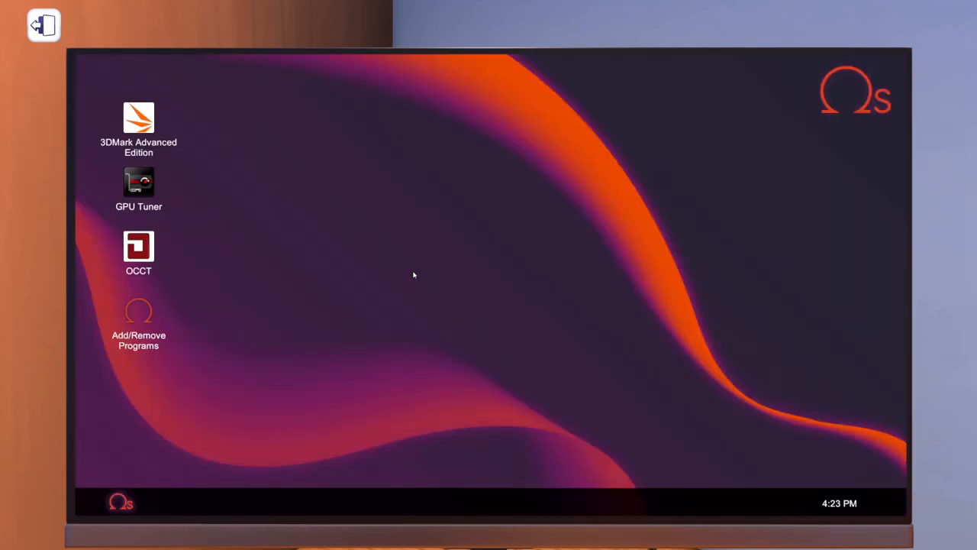
Run 3DMark Time Spy Extreme to a score of 4,507, then return to the room view.
double_click(138, 126)
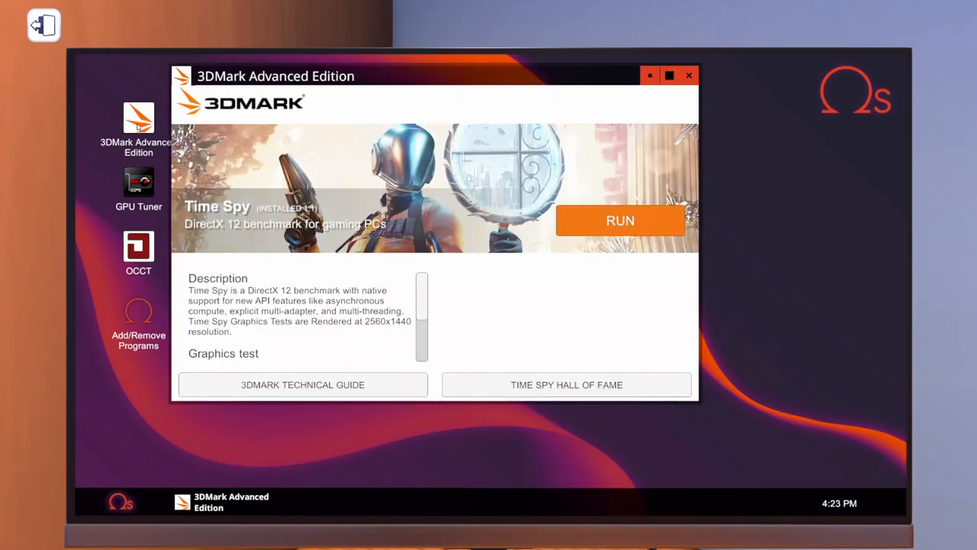
click(619, 221)
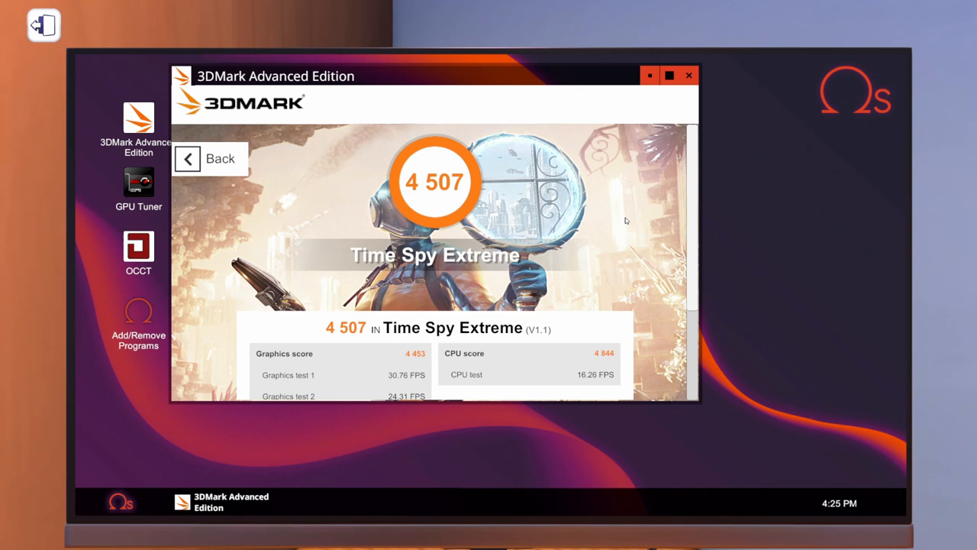
key(Escape)
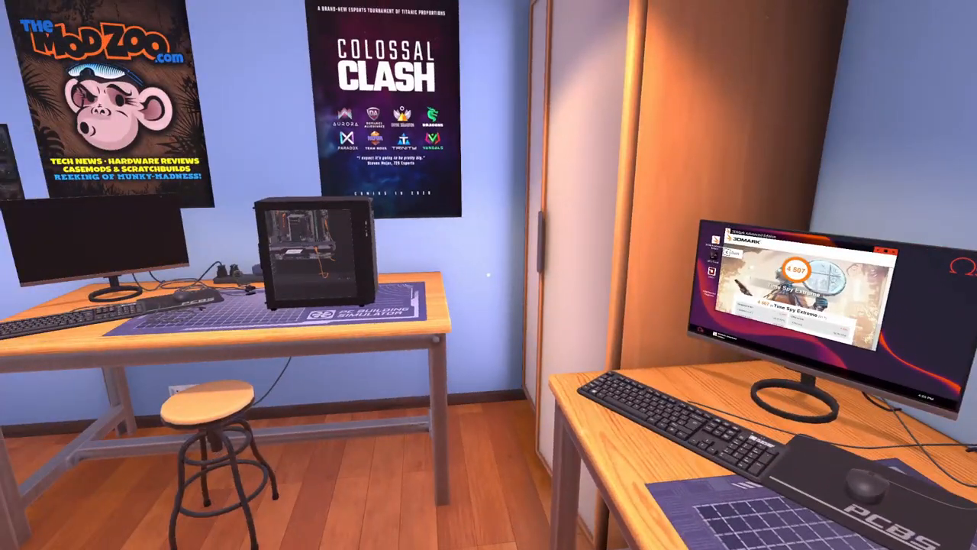
Walk over to the AMD Ryzen case and switch it on.
key(w)
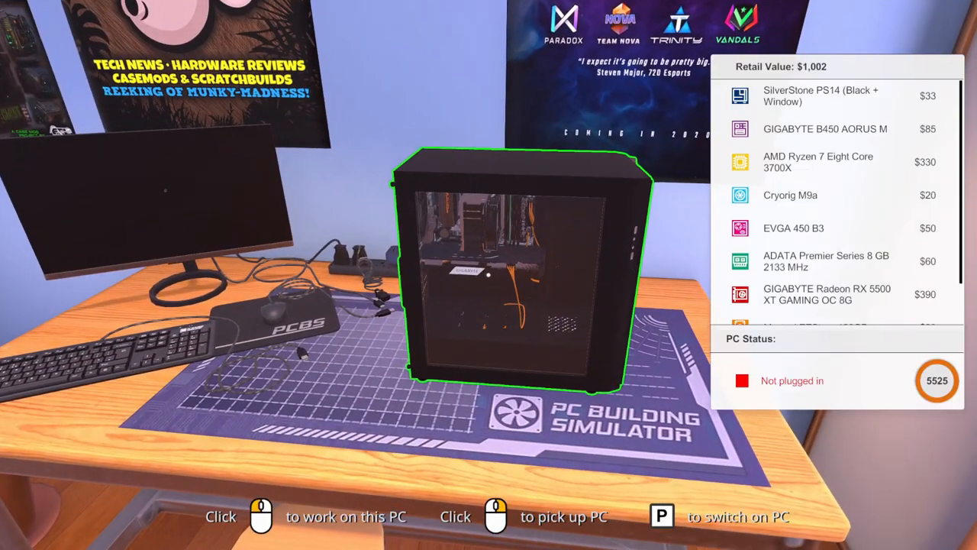
key(p)
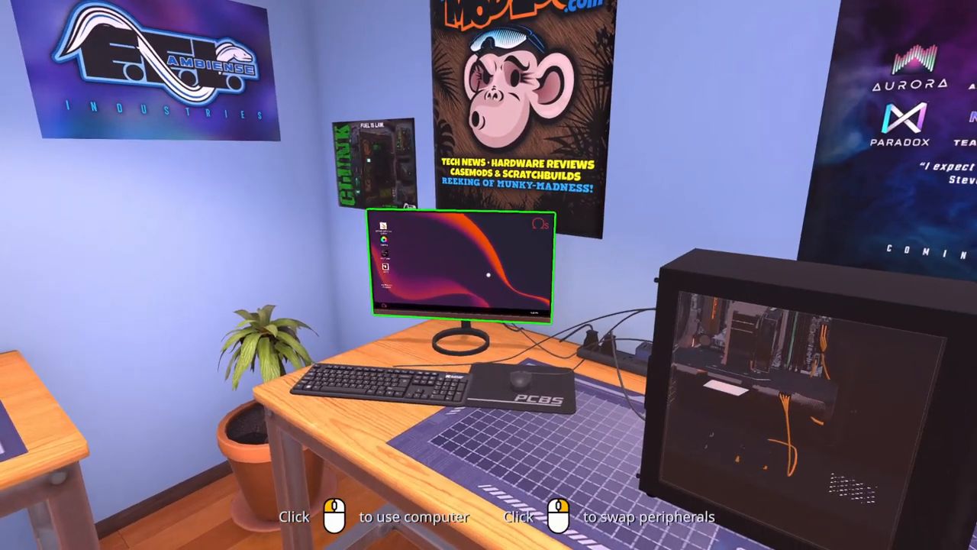
Start the Time Spy benchmark in 3DMark Advanced Edition and return to the room view.
click(488, 274)
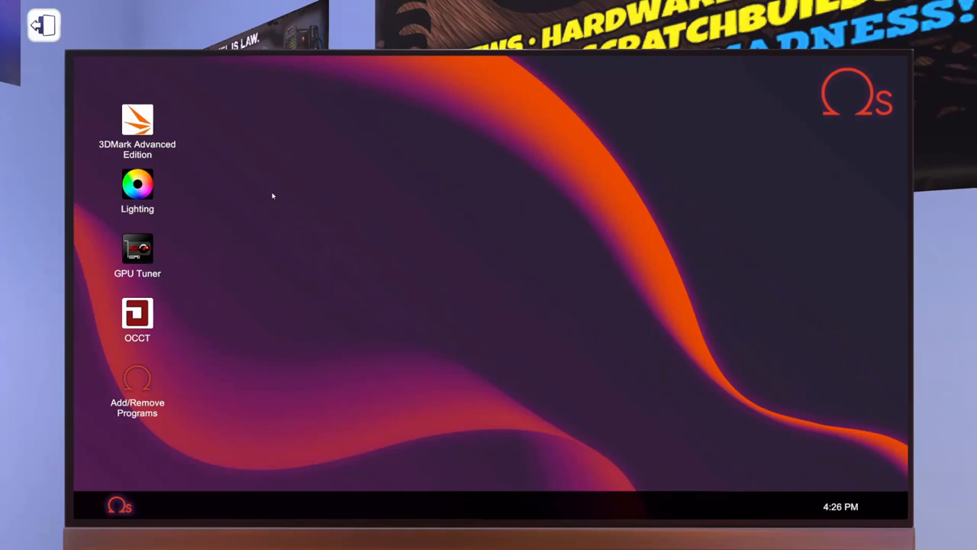
double_click(137, 122)
click(621, 223)
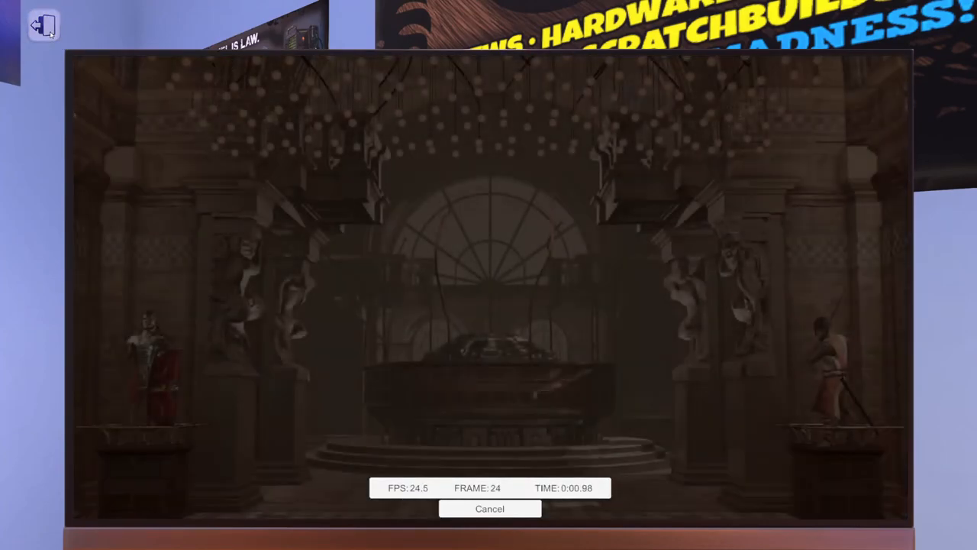
key(Escape)
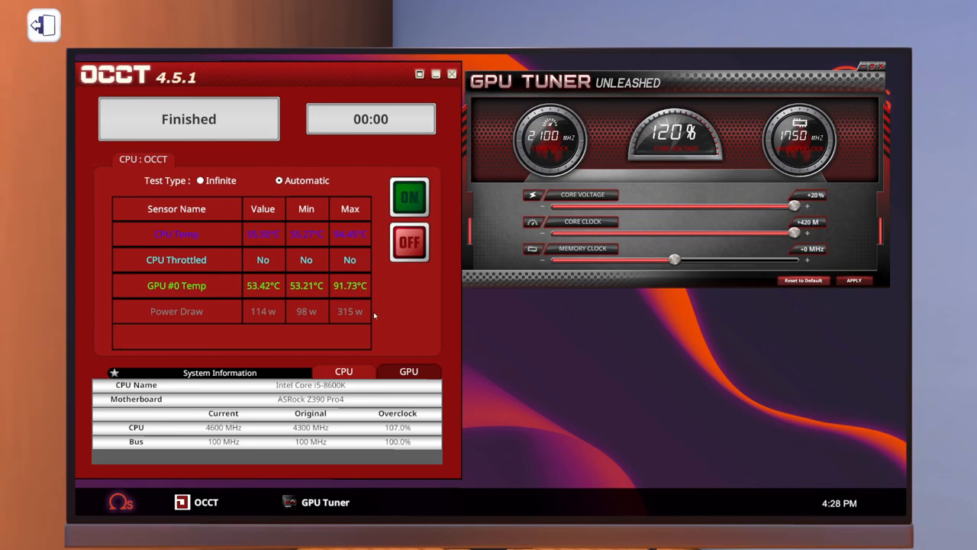
Show the GPU's 2100 MHz overclock in OCCT's GPU info, then close OCCT.
click(415, 373)
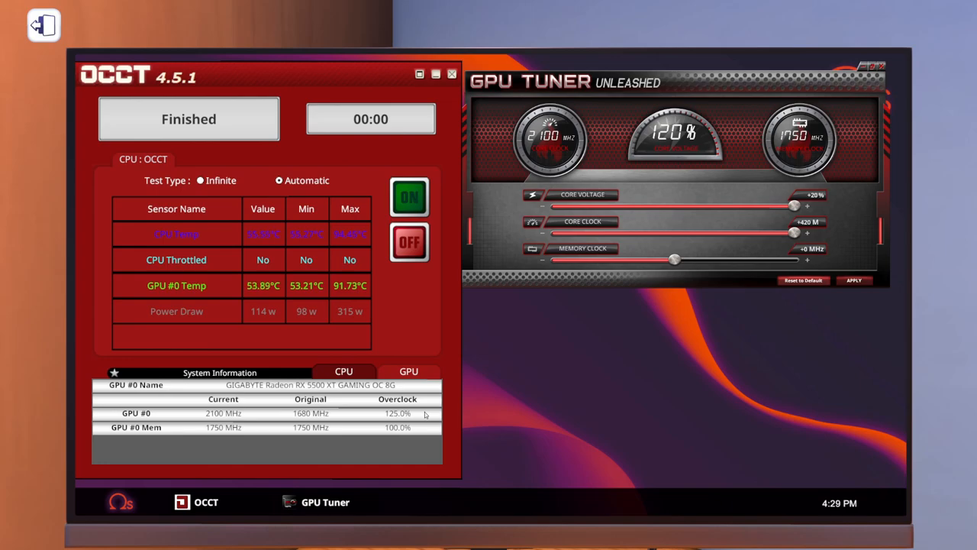
click(452, 75)
Close GPU Tuner and rerun Time Spy, scoring 5 237 on the overclocked Intel PC.
click(883, 67)
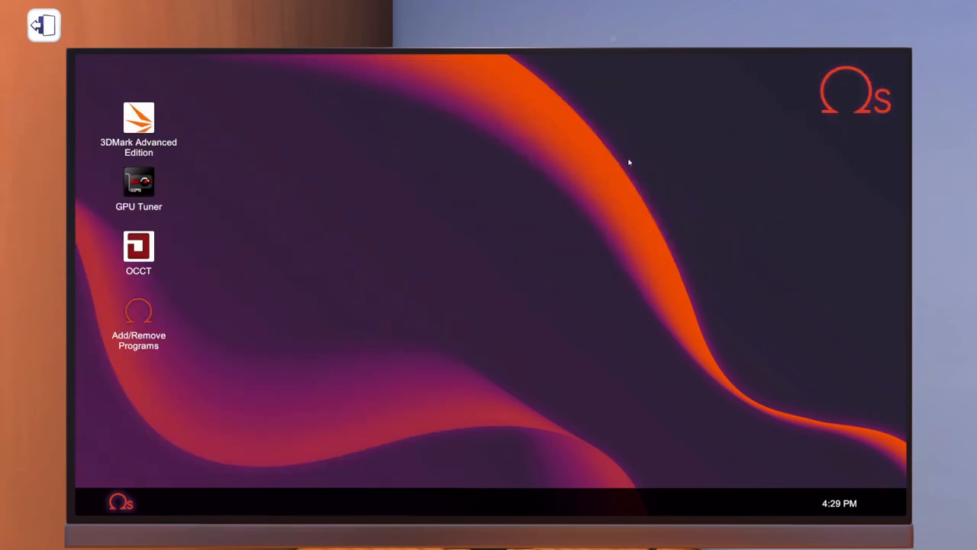
double_click(138, 118)
click(619, 220)
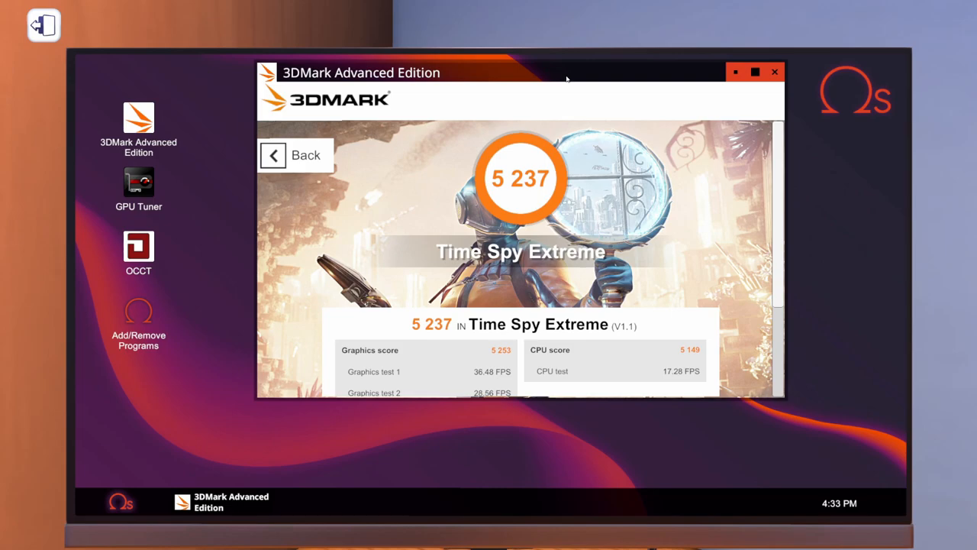
Check temperatures in OCCT showing the unthrottled 4600 MHz CPU, then close it.
double_click(138, 248)
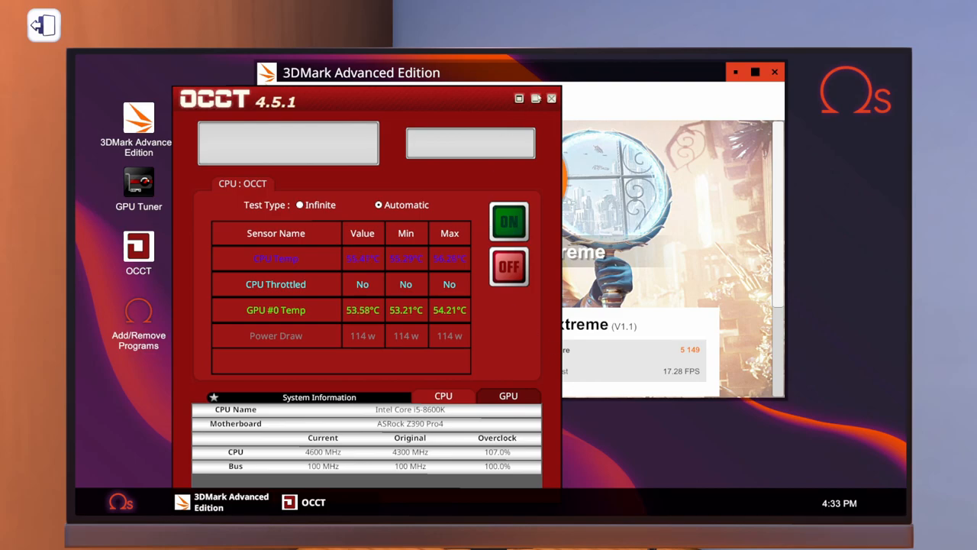
click(551, 98)
key(Escape)
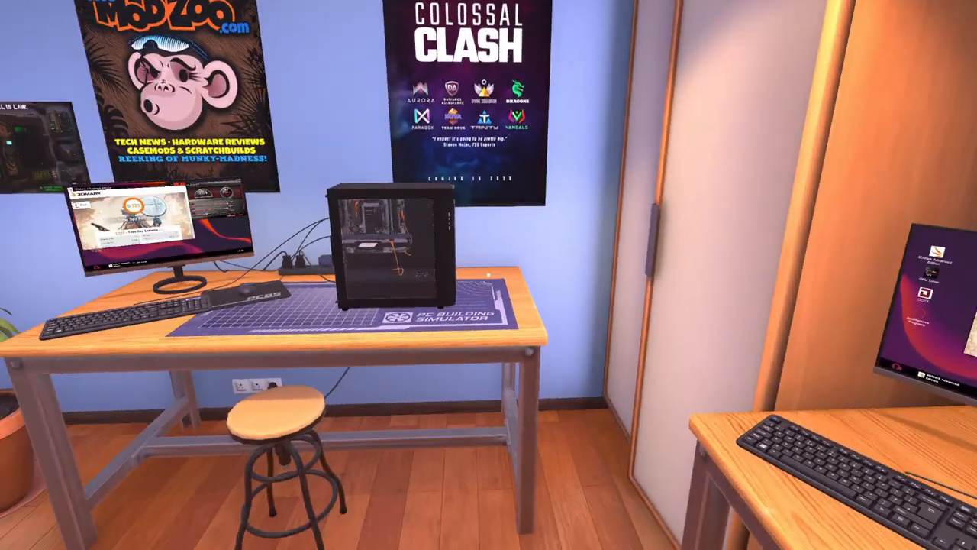
key(w)
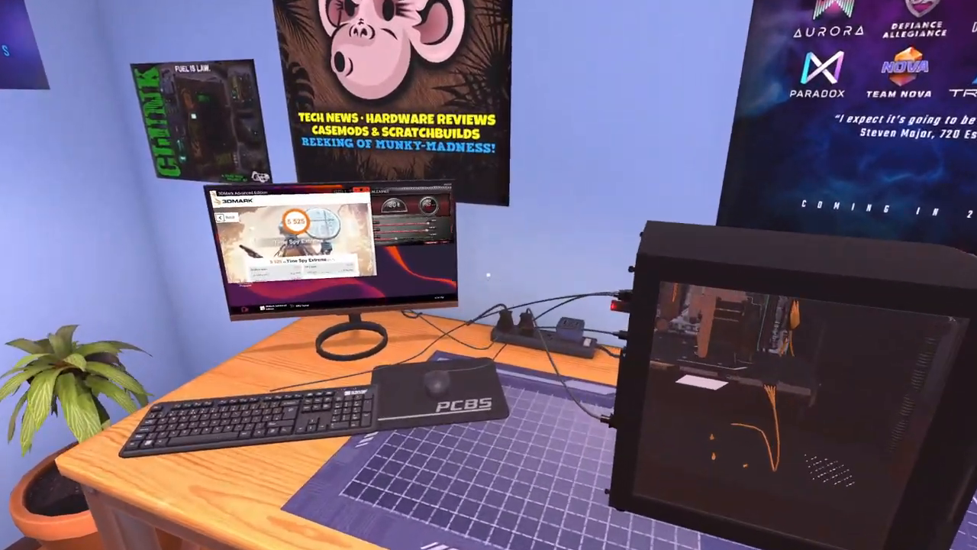
key(w)
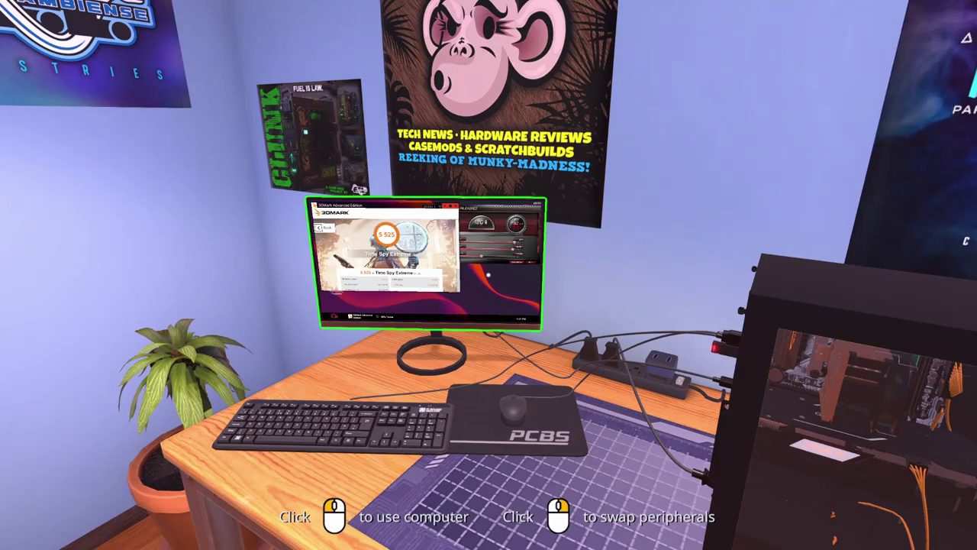
click(347, 245)
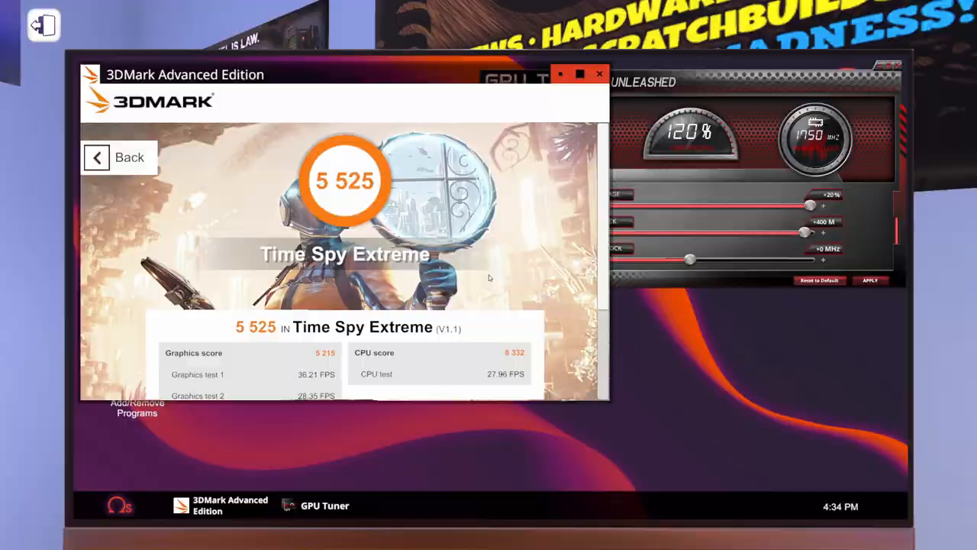
key(Escape)
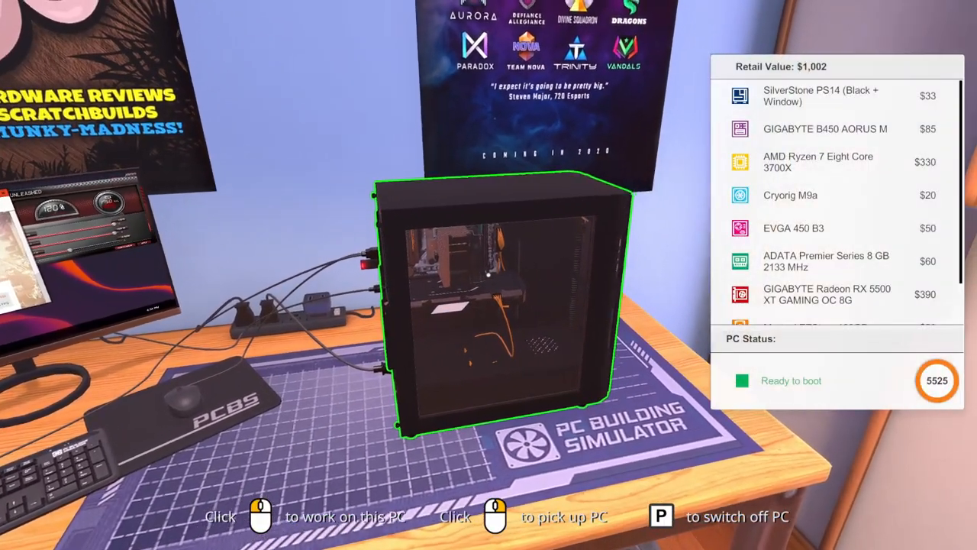